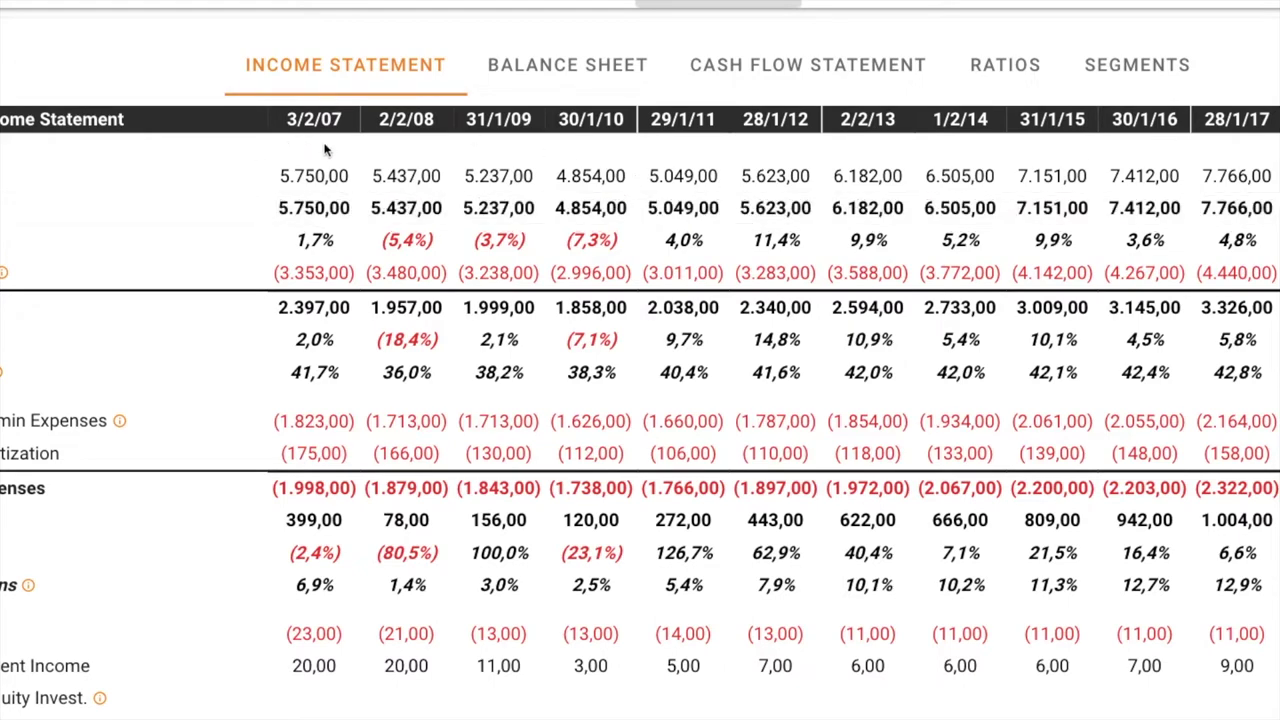
Review the income statement since fiscal 2007, from revenues through operating income to net income
scroll(338, 148, down, 3)
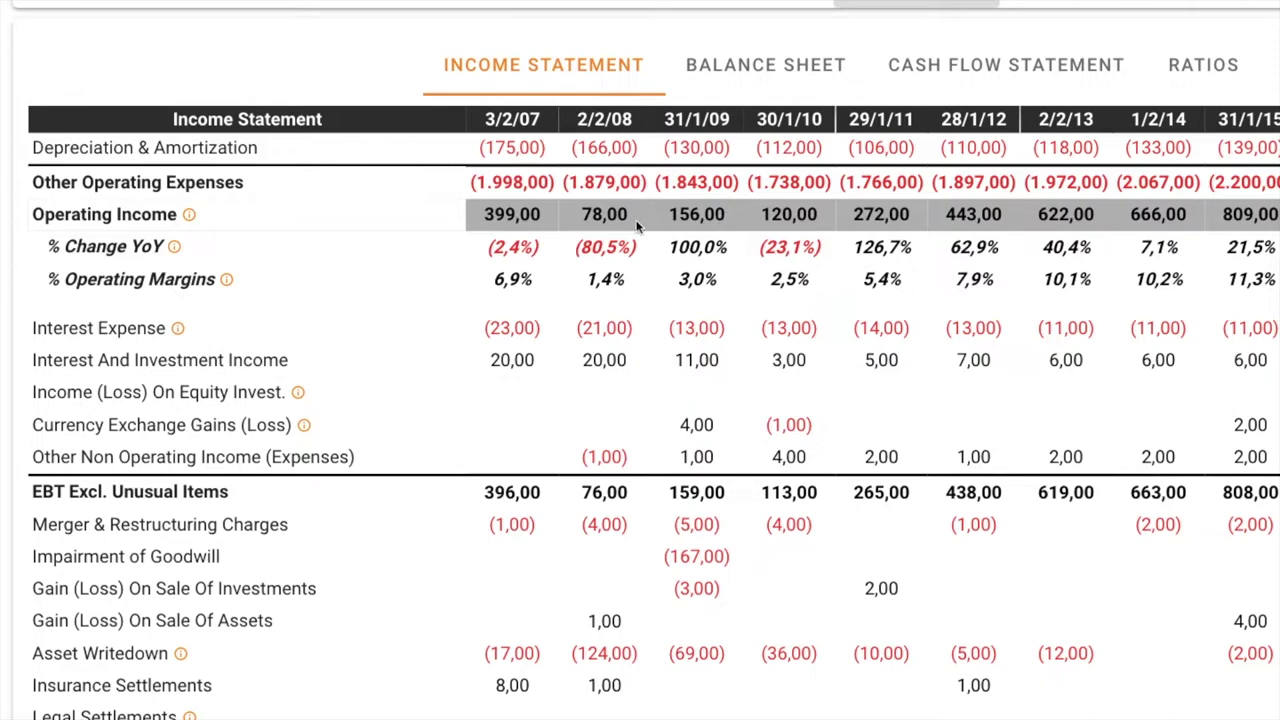
scroll(604, 358, down, 5)
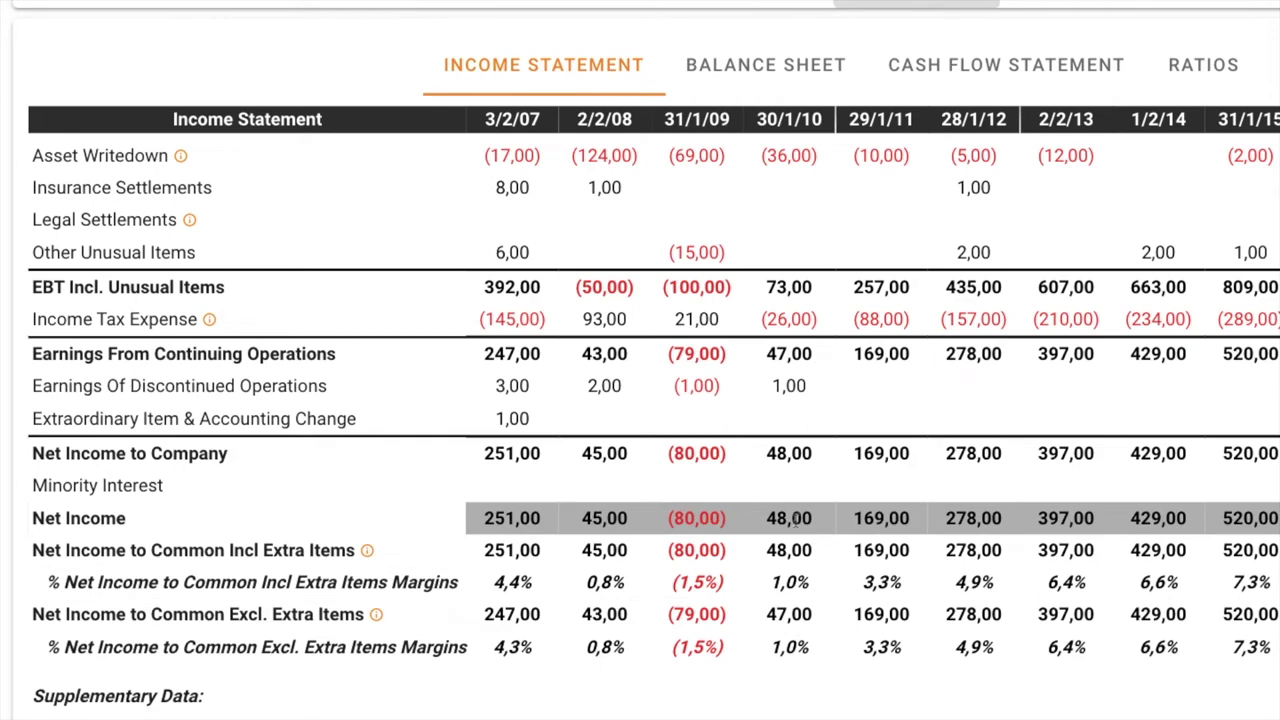
scroll(790, 520, up, 1)
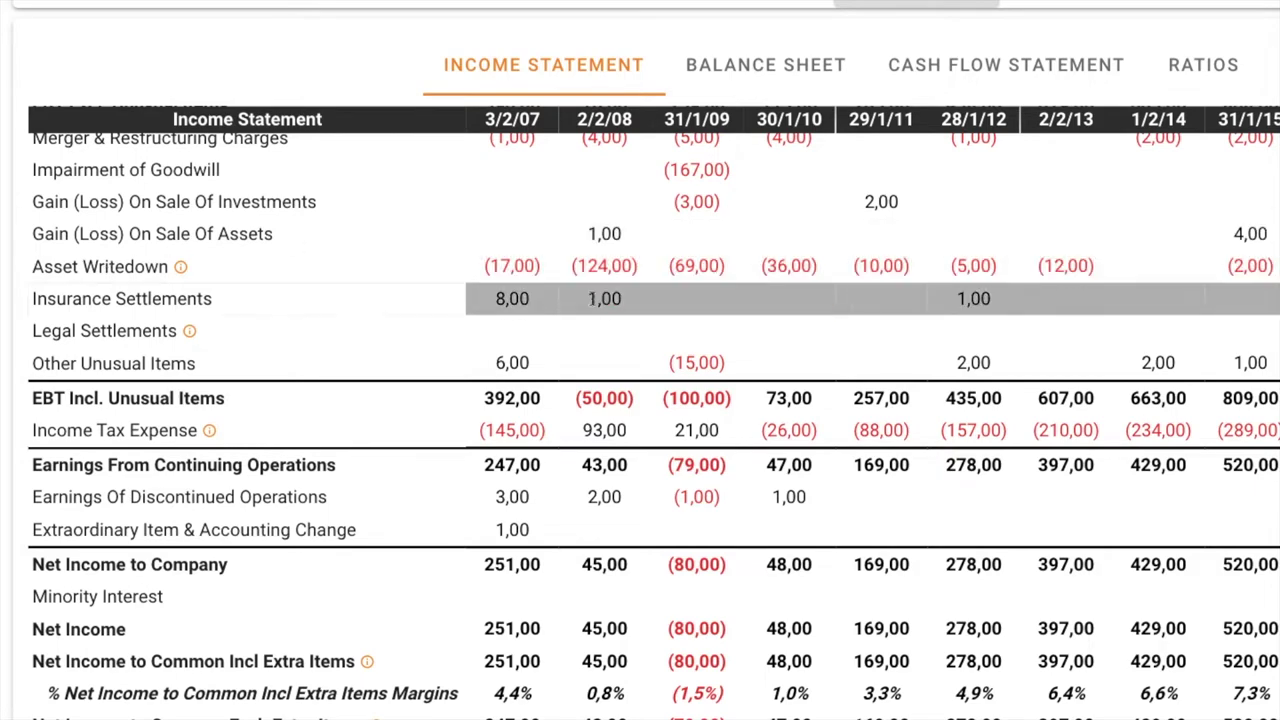
Set the start of the displayed period to 30/1/16 and review the shortened income statement down past operating income
scroll(290, 180, up, 10)
drag(337, 72, 1080, 100)
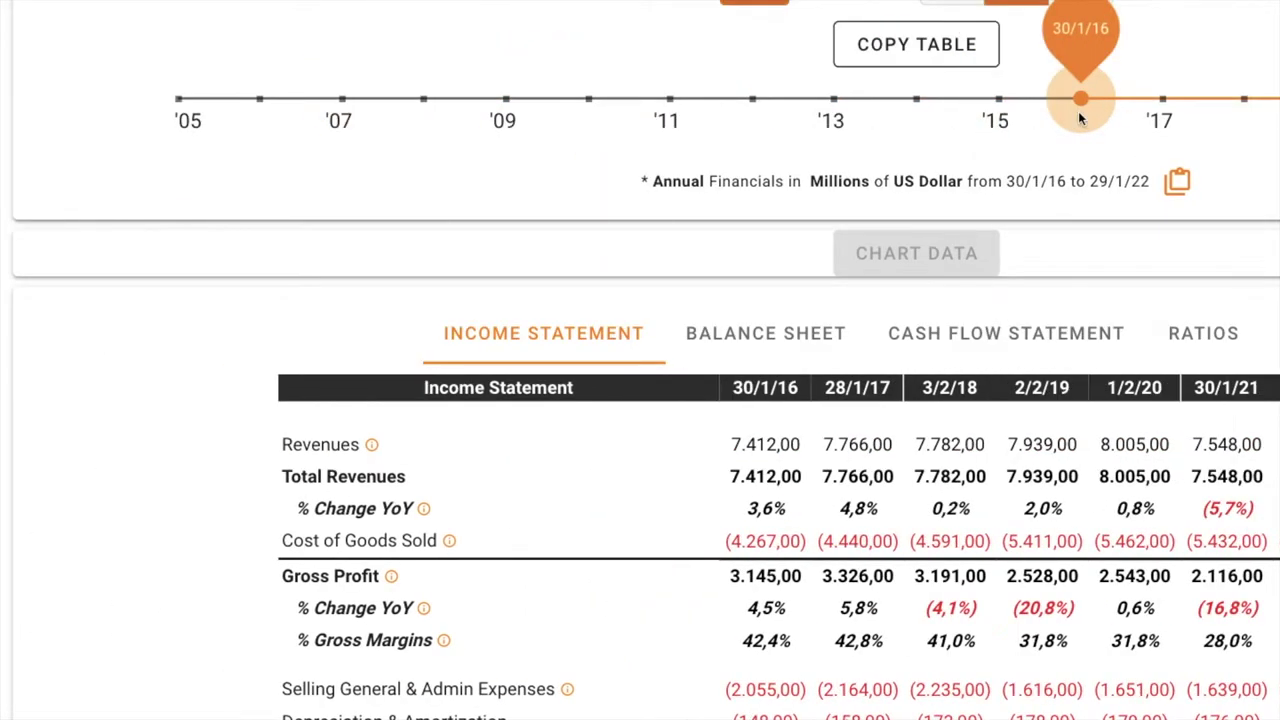
scroll(400, 240, down, 3)
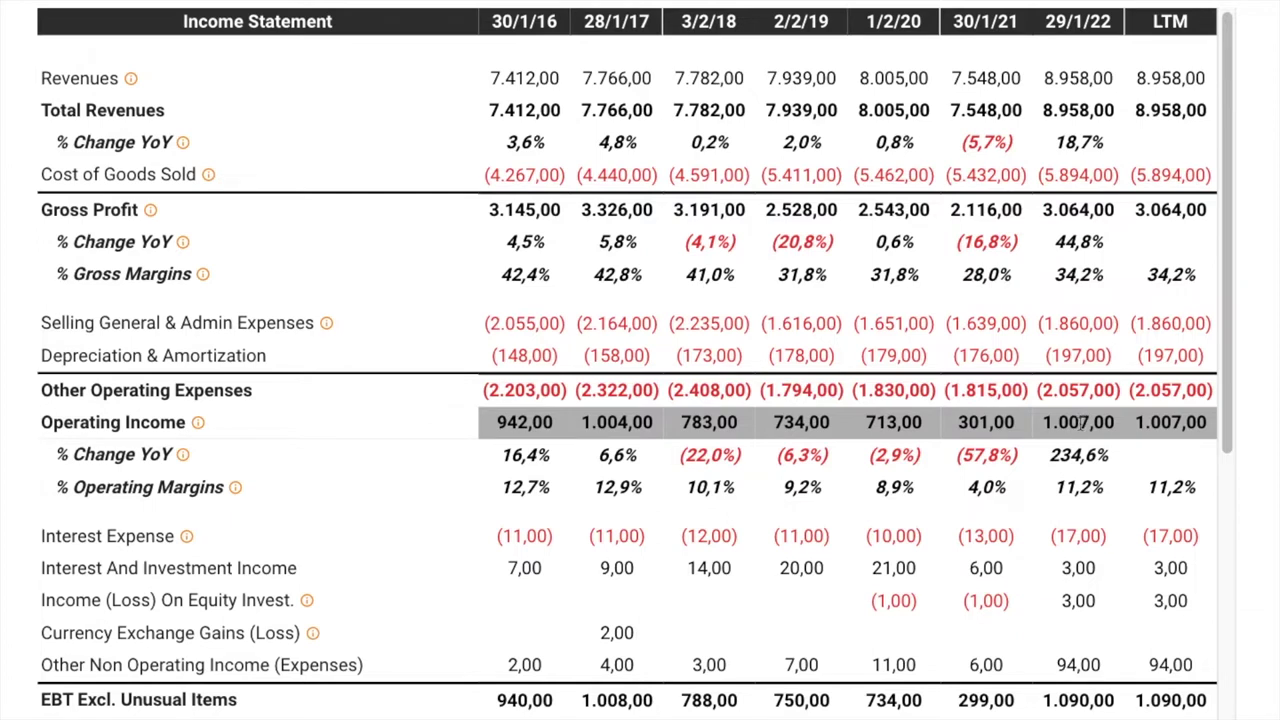
scroll(701, 355, down, 8)
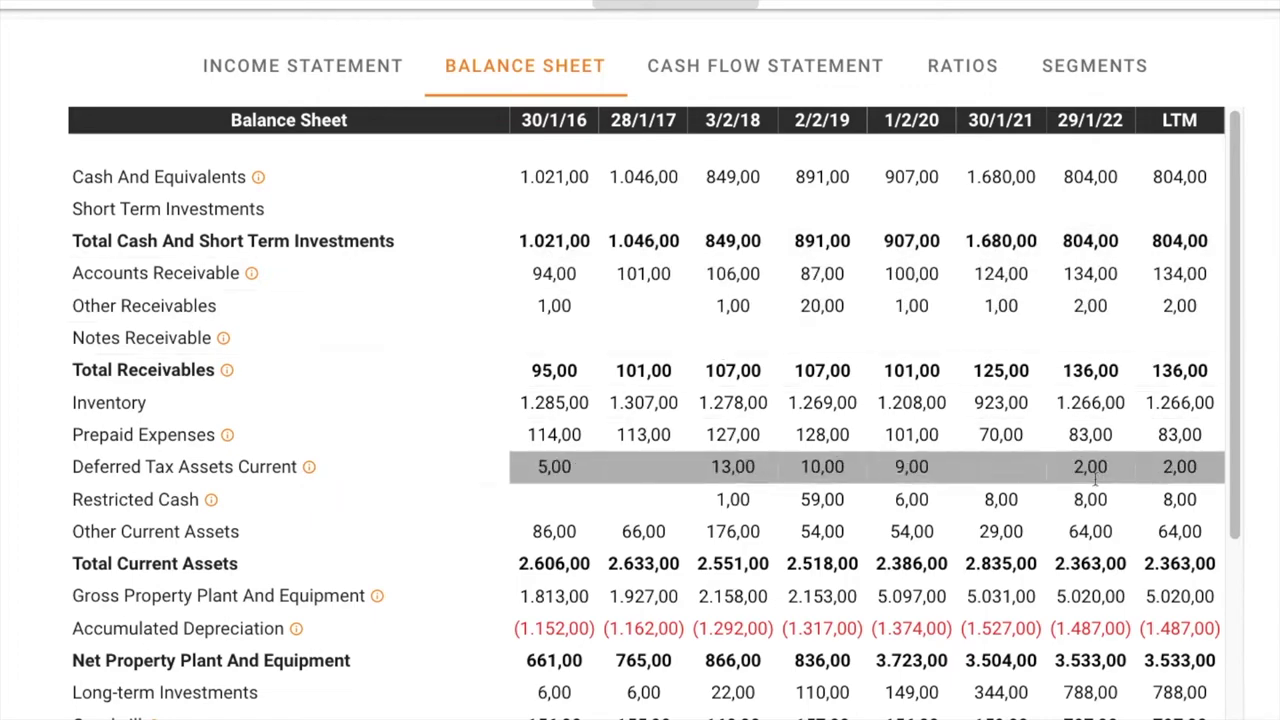
Examine the balance sheet's cash, current assets, current liabilities, long-term debt and capital leases
scroll(611, 481, down, 4)
scroll(611, 481, down, 3)
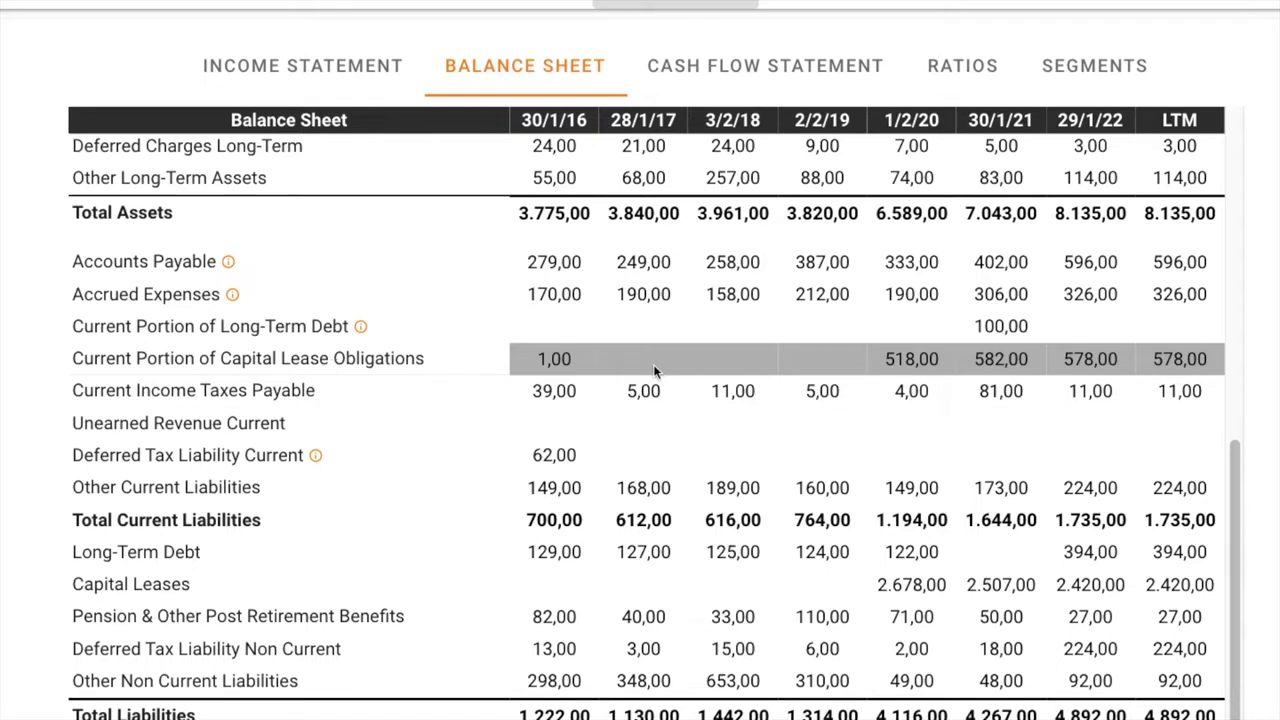
scroll(488, 459, down, 1)
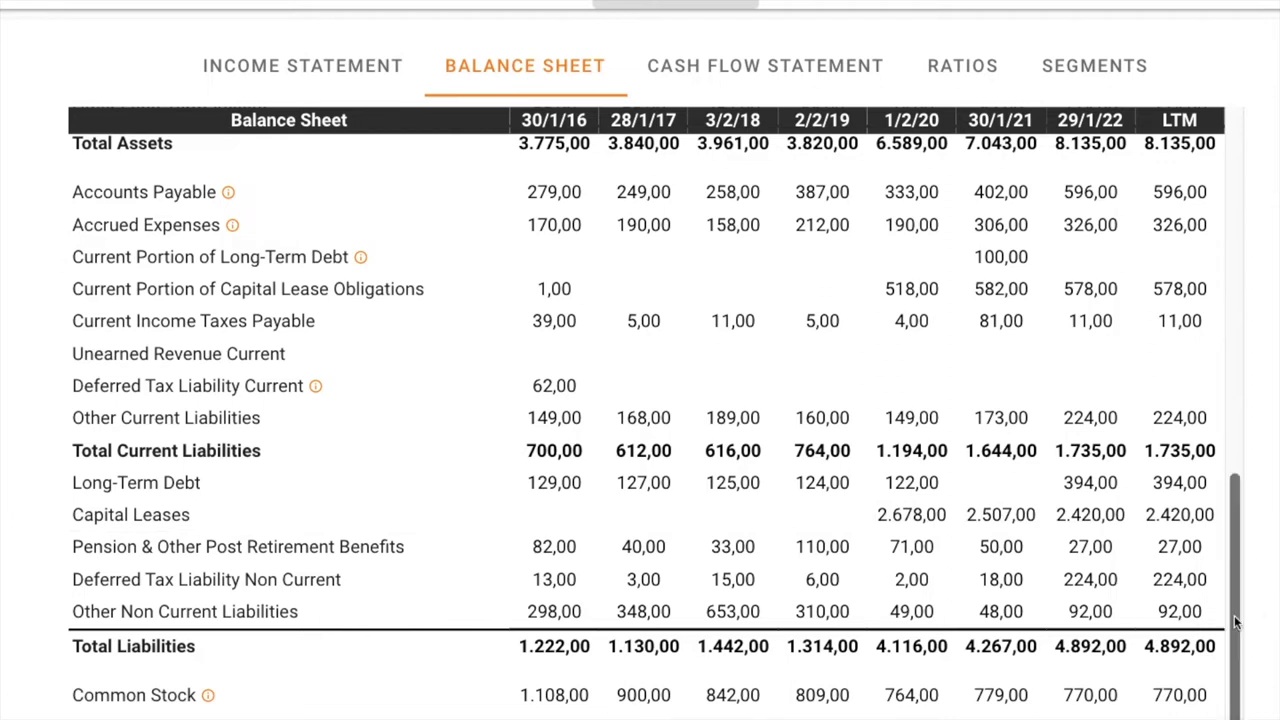
drag(1243, 621, 1248, 217)
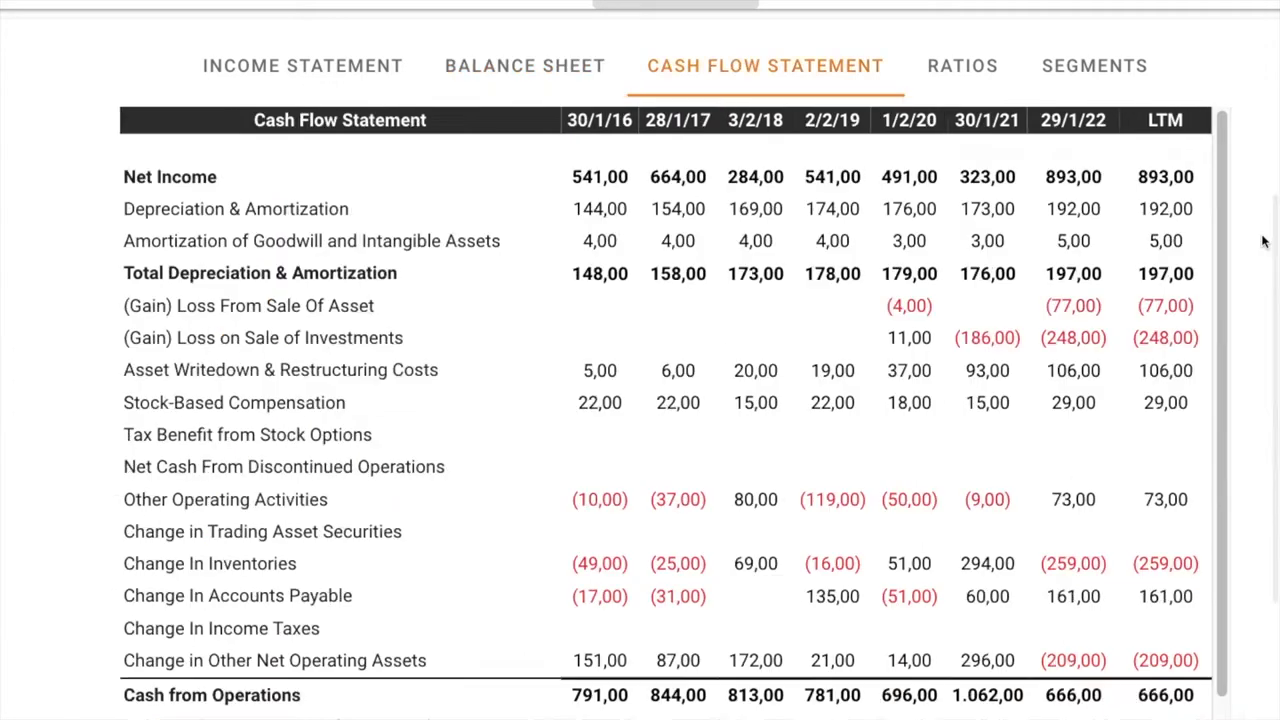
Examine the cash flow statement's operating cash flow, working capital changes, capital expenditure, acquisitions, share repurchases and dividends
scroll(1258, 236, down, 1)
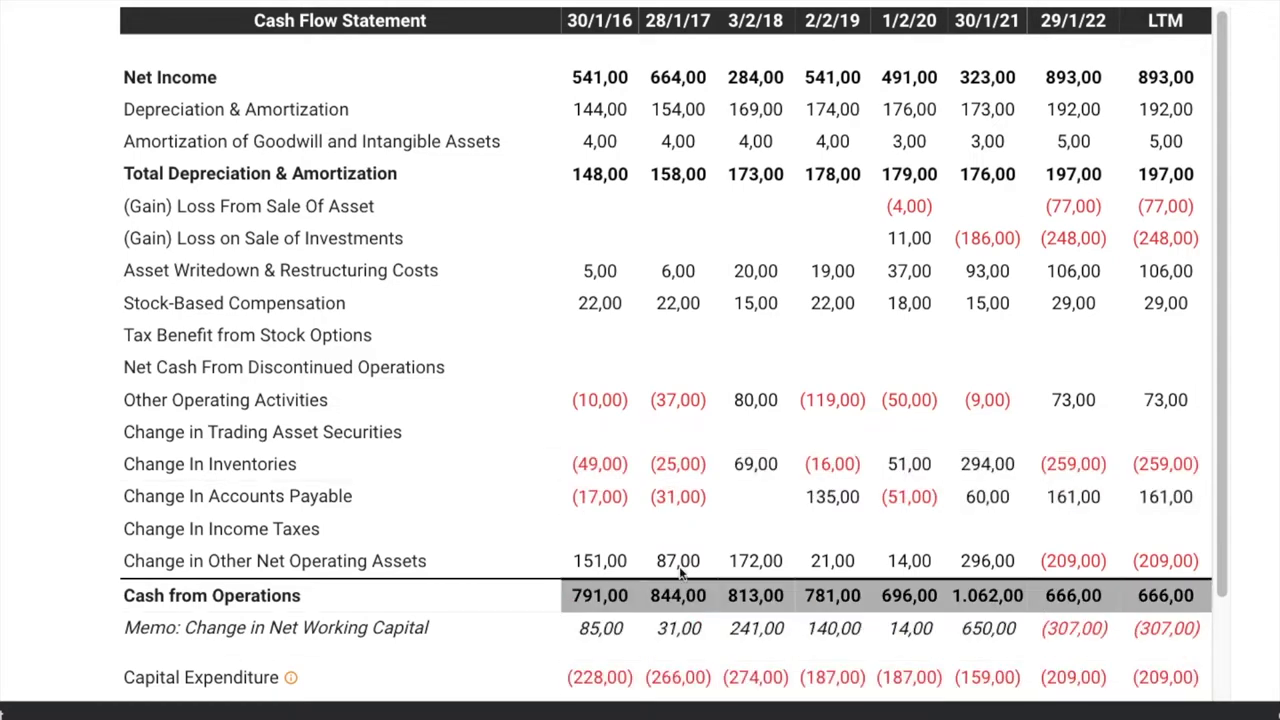
scroll(1217, 390, down, 3)
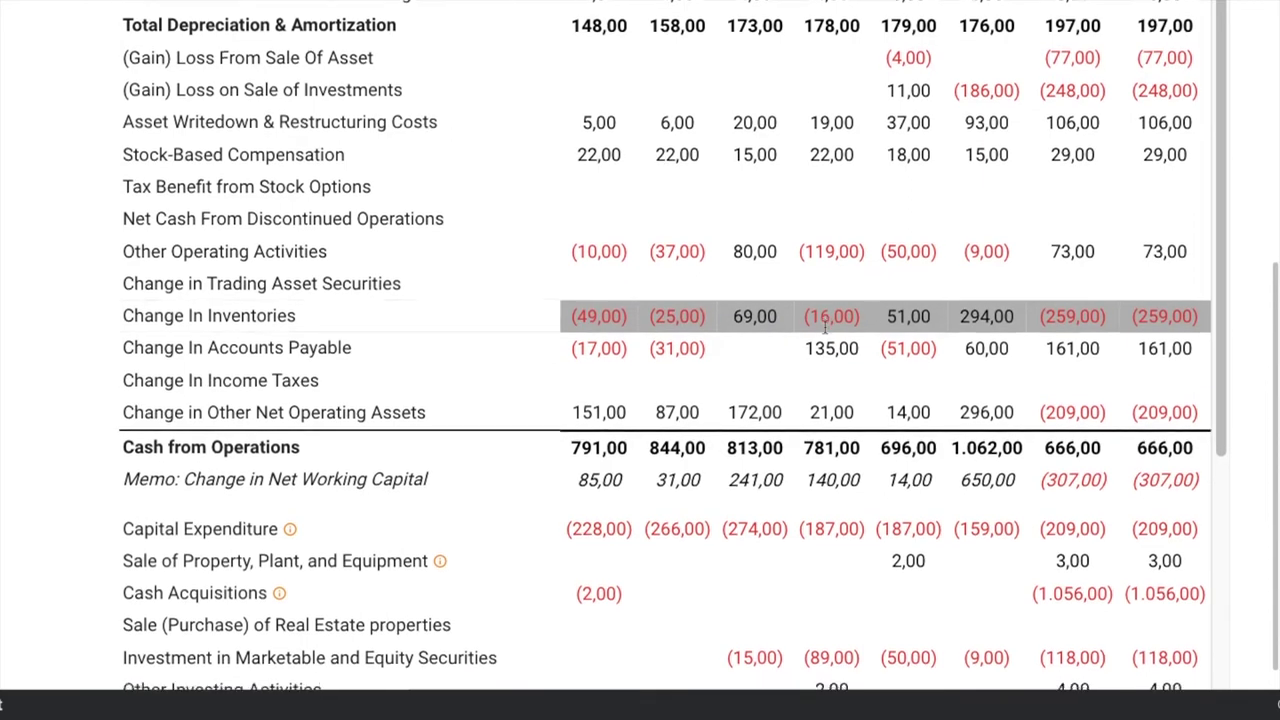
scroll(567, 321, down, 5)
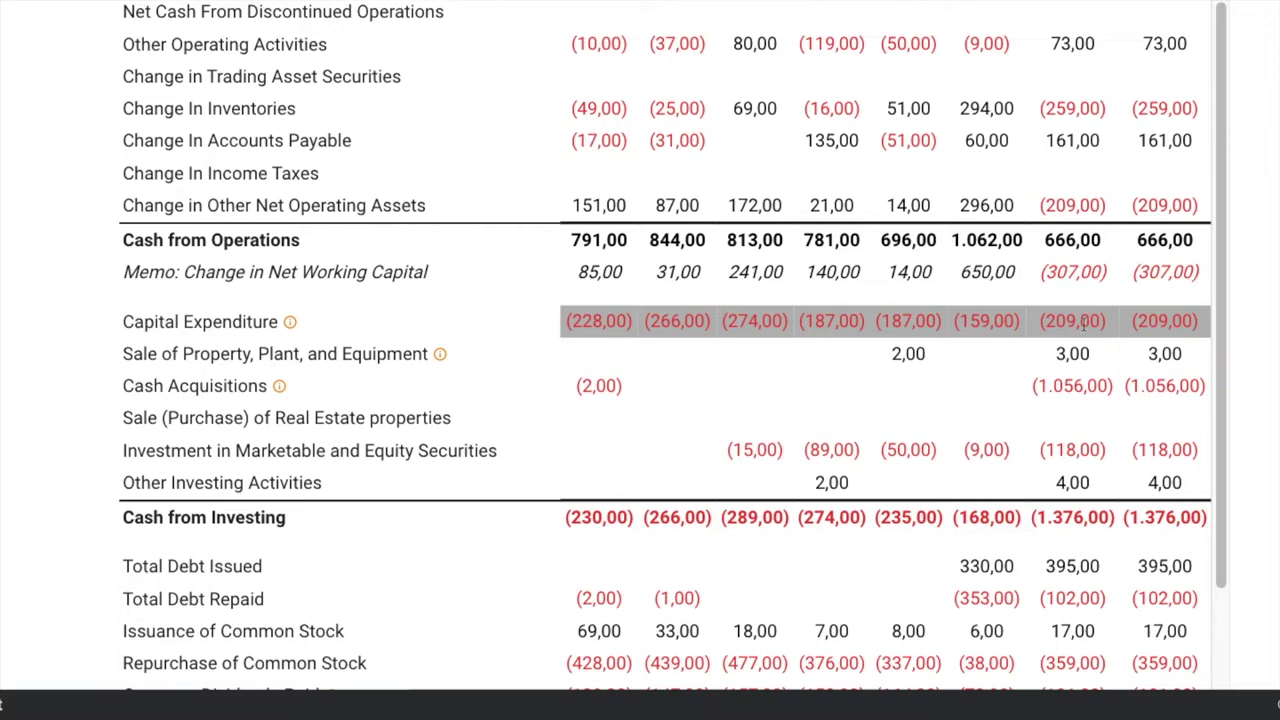
scroll(1083, 322, up, 2)
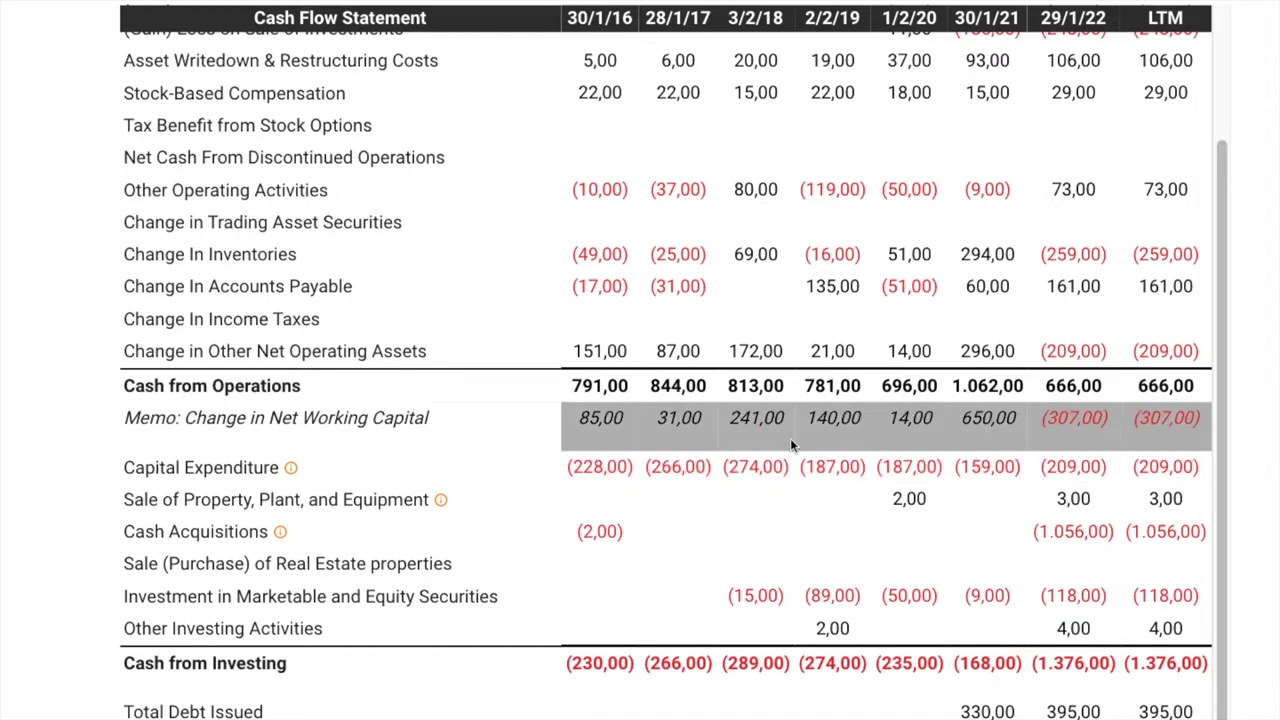
scroll(790, 438, down, 3)
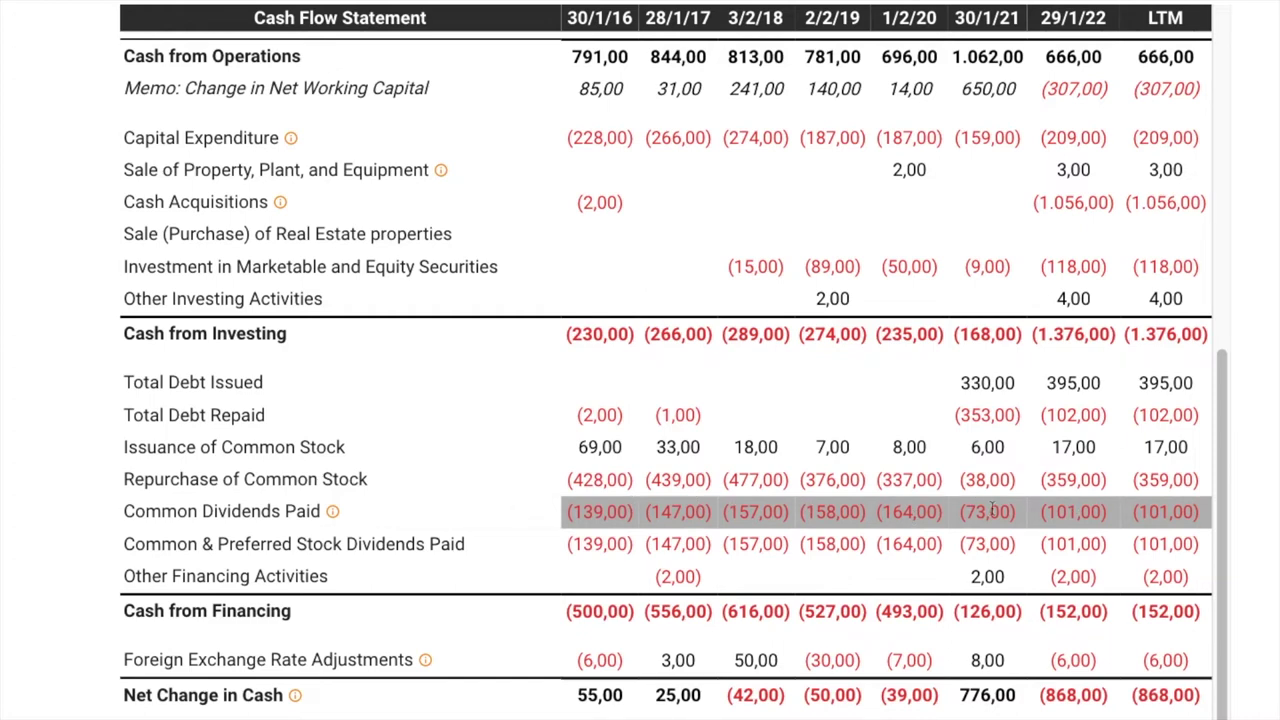
scroll(1080, 420, up, 5)
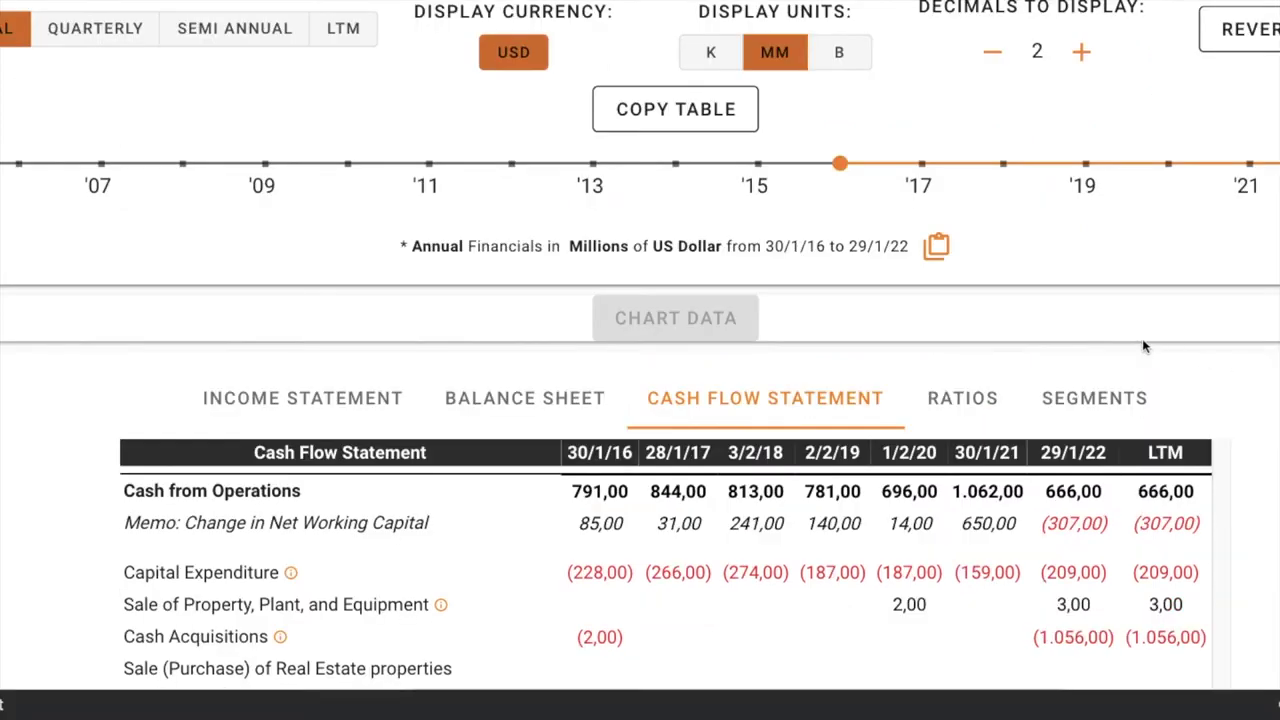
scroll(1240, 390, down, 3)
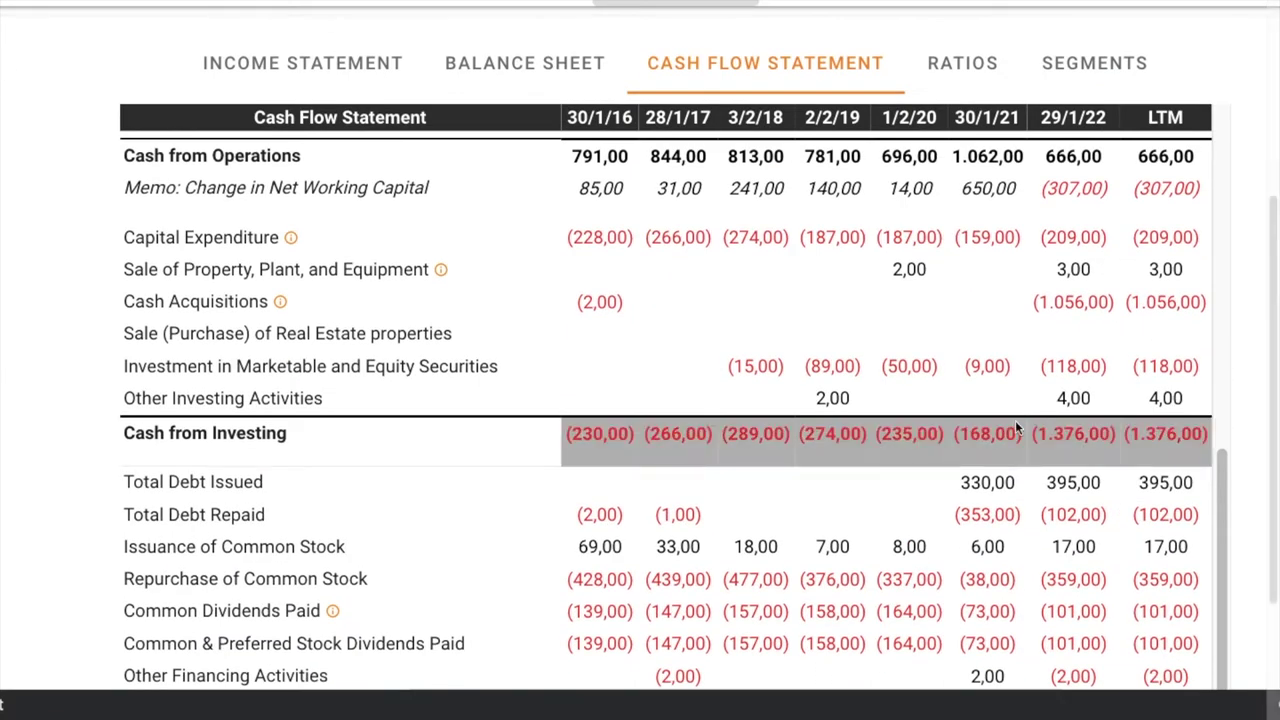
scroll(1015, 420, up, 5)
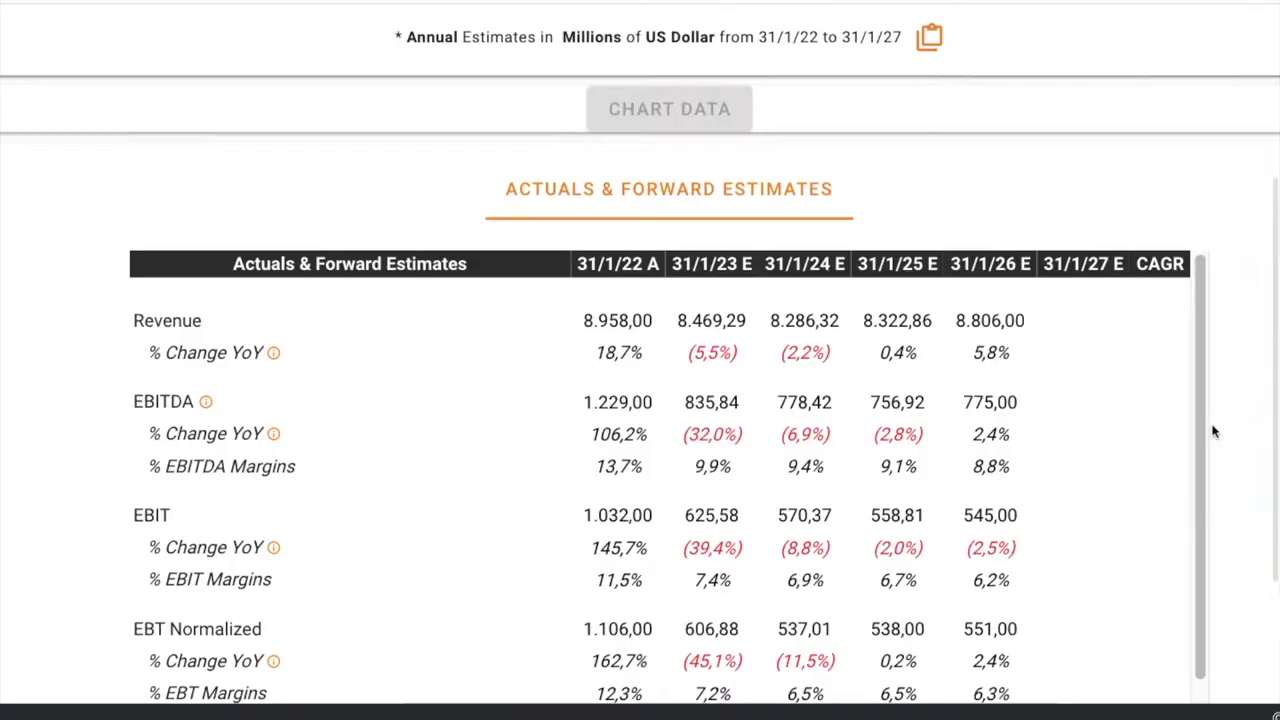
Review the forward estimates for revenue, EBITDA, EBIT, net income and EPS through fiscal 2026
scroll(1214, 430, down, 2)
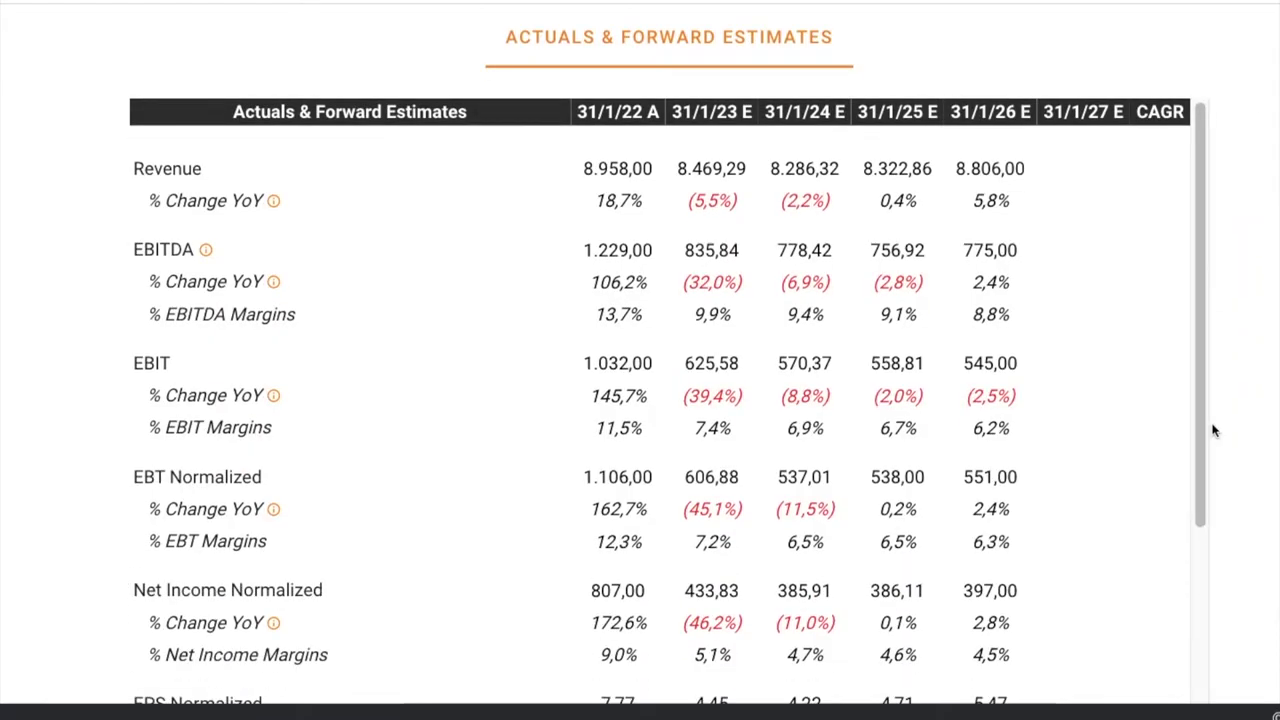
scroll(1214, 430, down, 1)
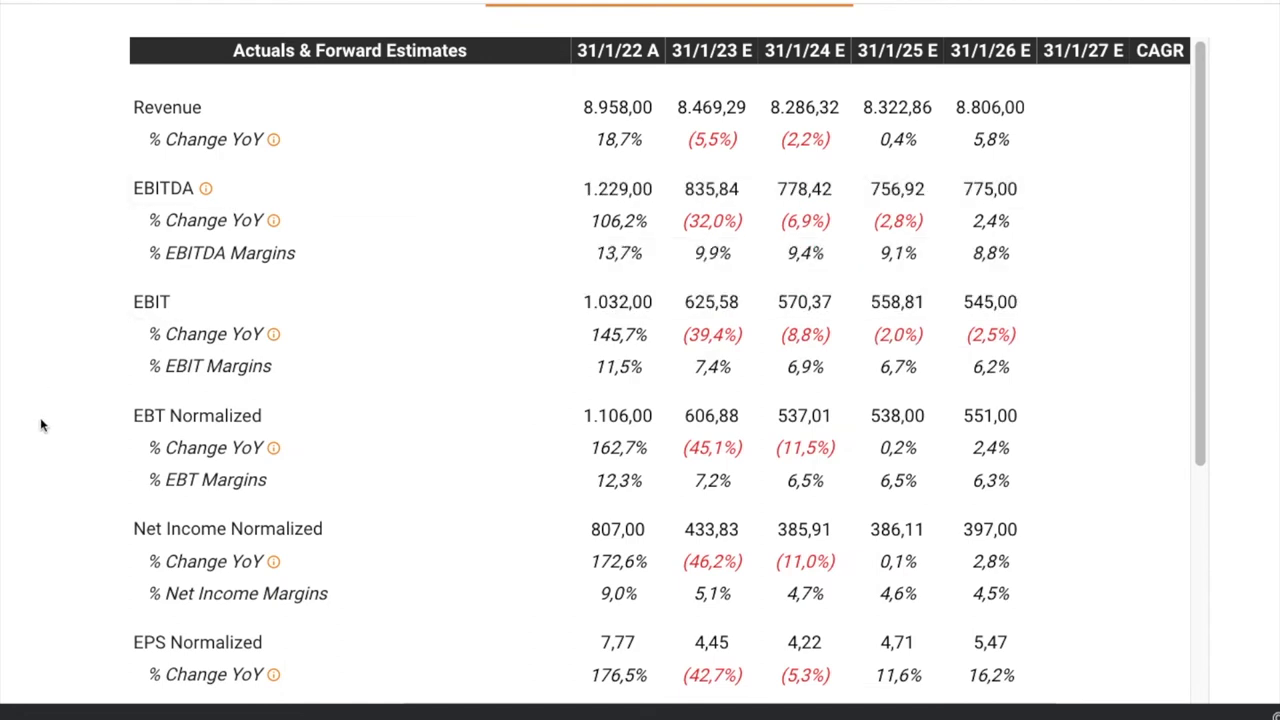
scroll(40, 435, down, 1)
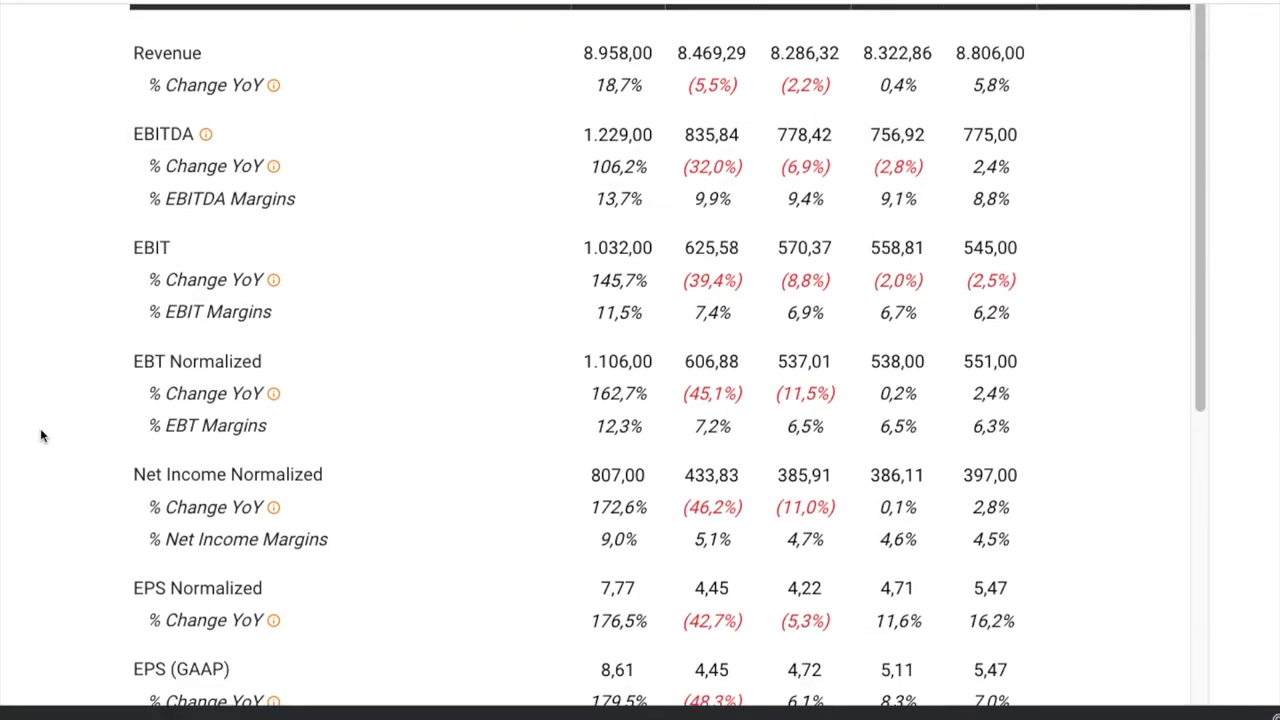
scroll(1225, 309, up, 1)
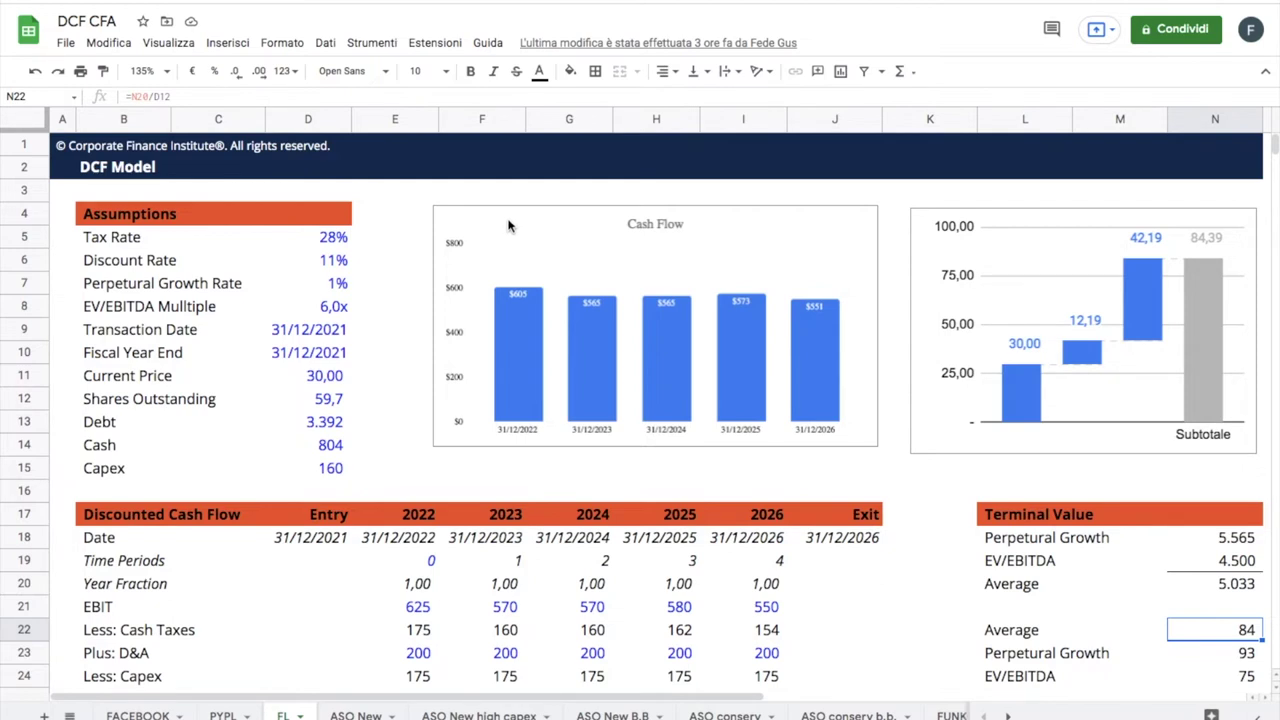
Inspect the tax rate, discount rate, perpetual growth rate and EV/EBITDA multiple in the DCF model's assumptions
scroll(508, 226, up, 3)
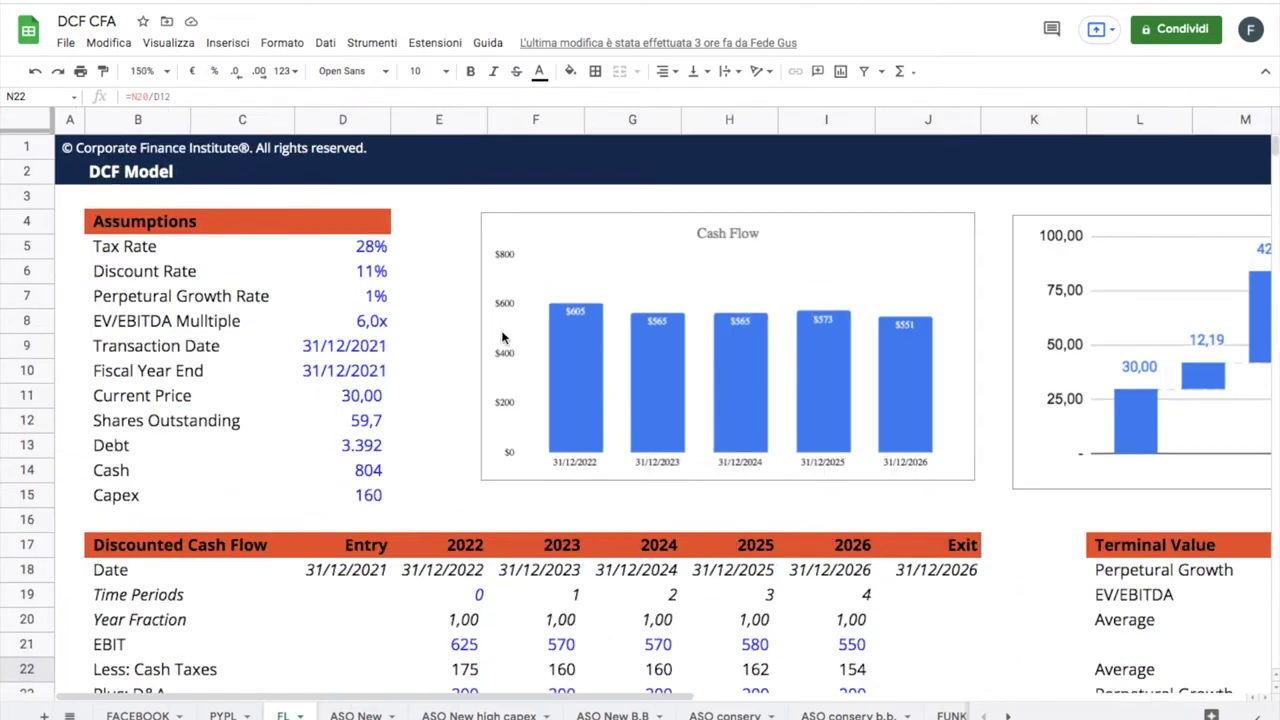
click(372, 253)
key(Down)
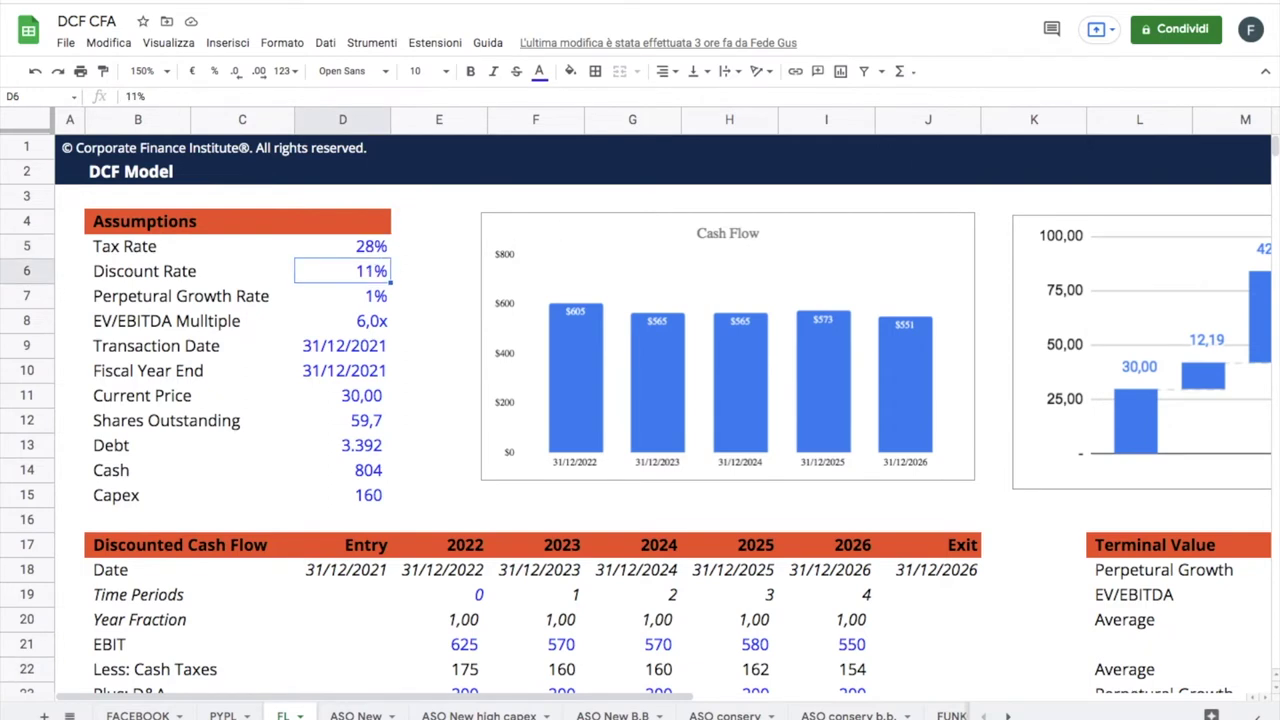
key(Down)
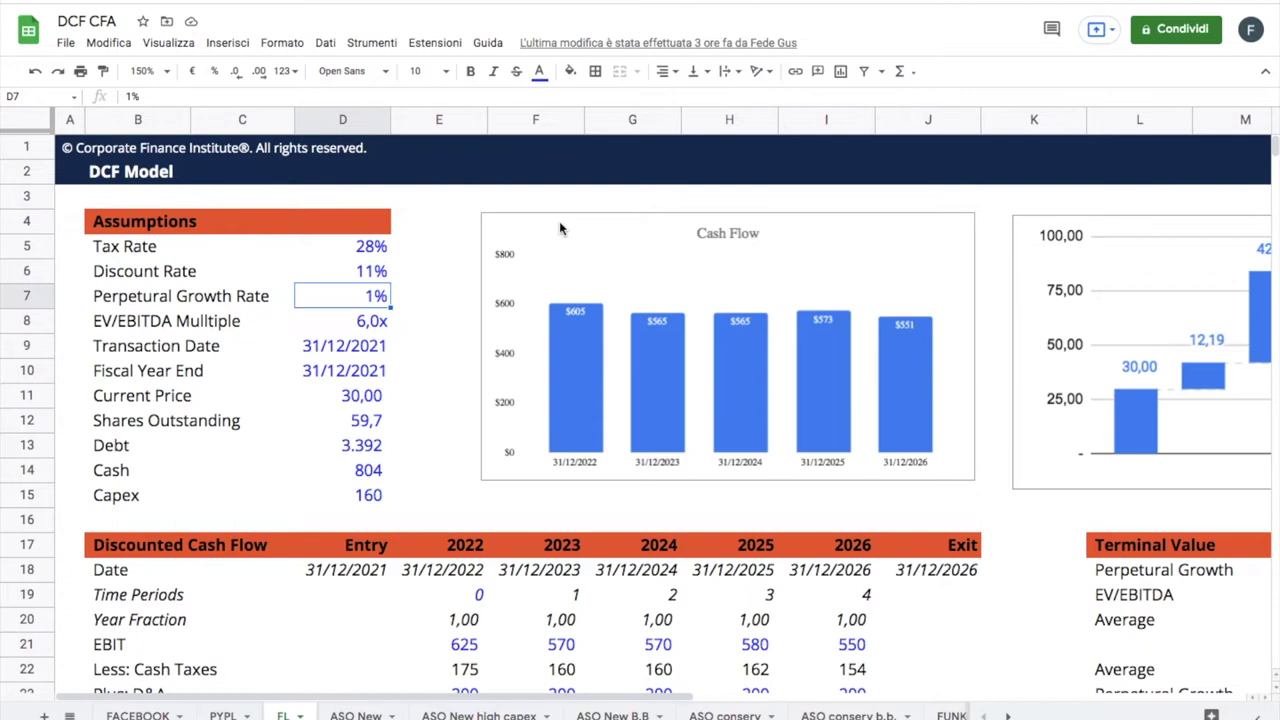
key(Down)
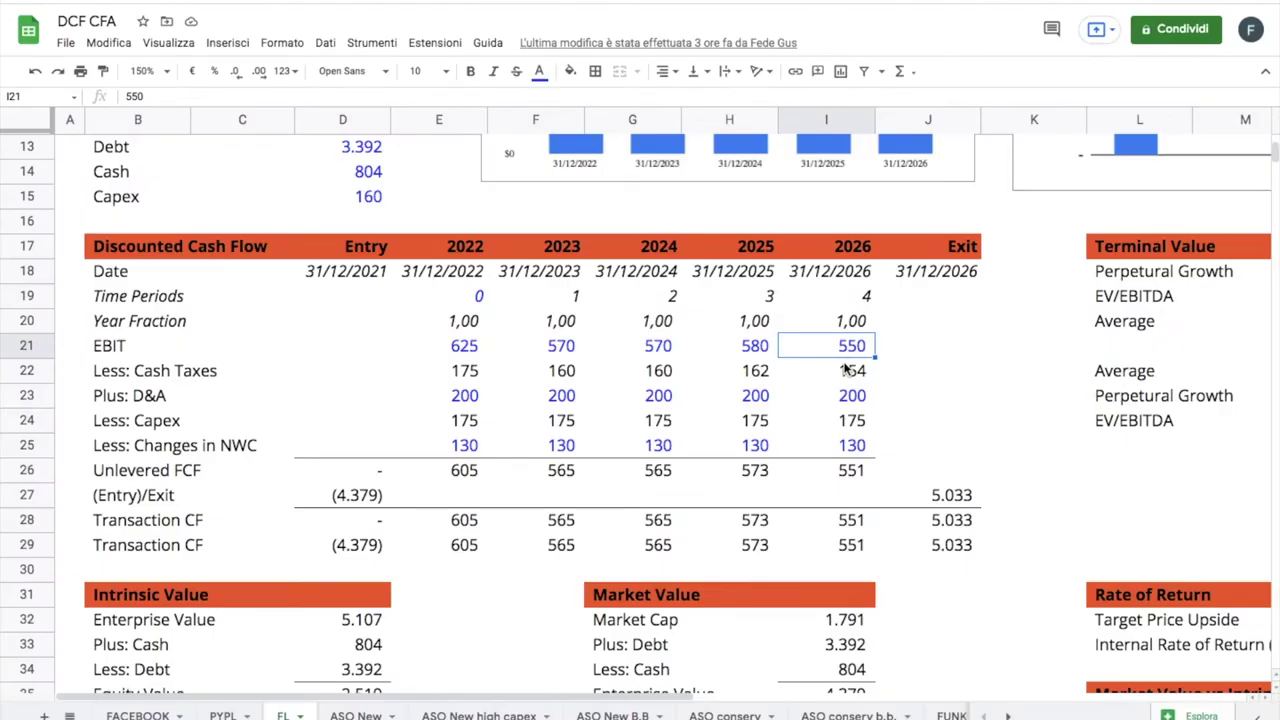
Step through the 2026 cash taxes, D&A, capex and net working capital changes in the discounted cash flow table
key(Down)
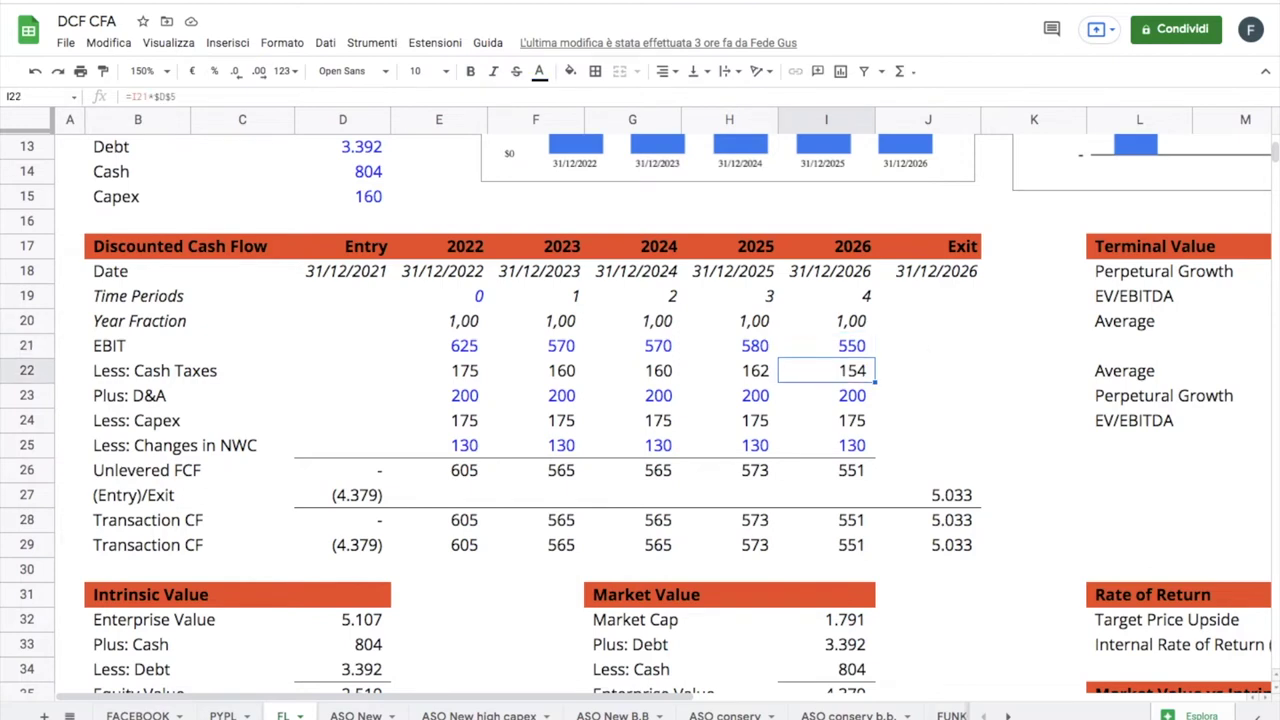
key(Down)
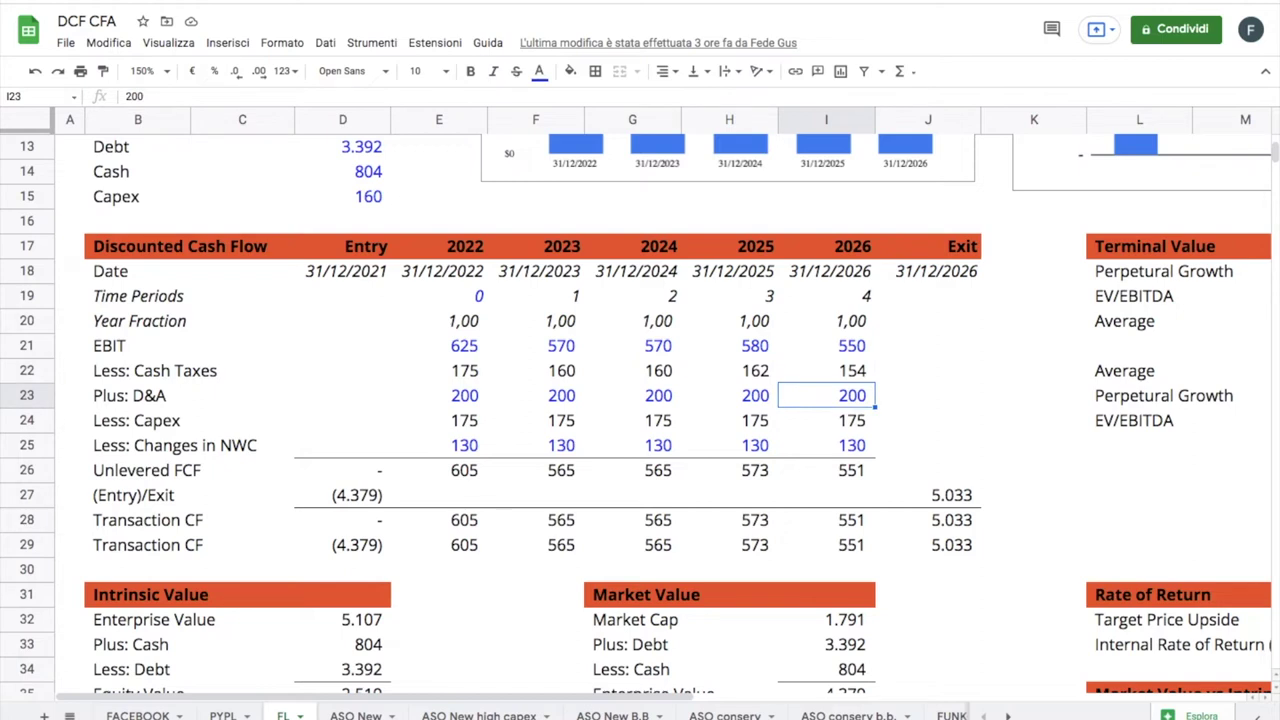
key(Down)
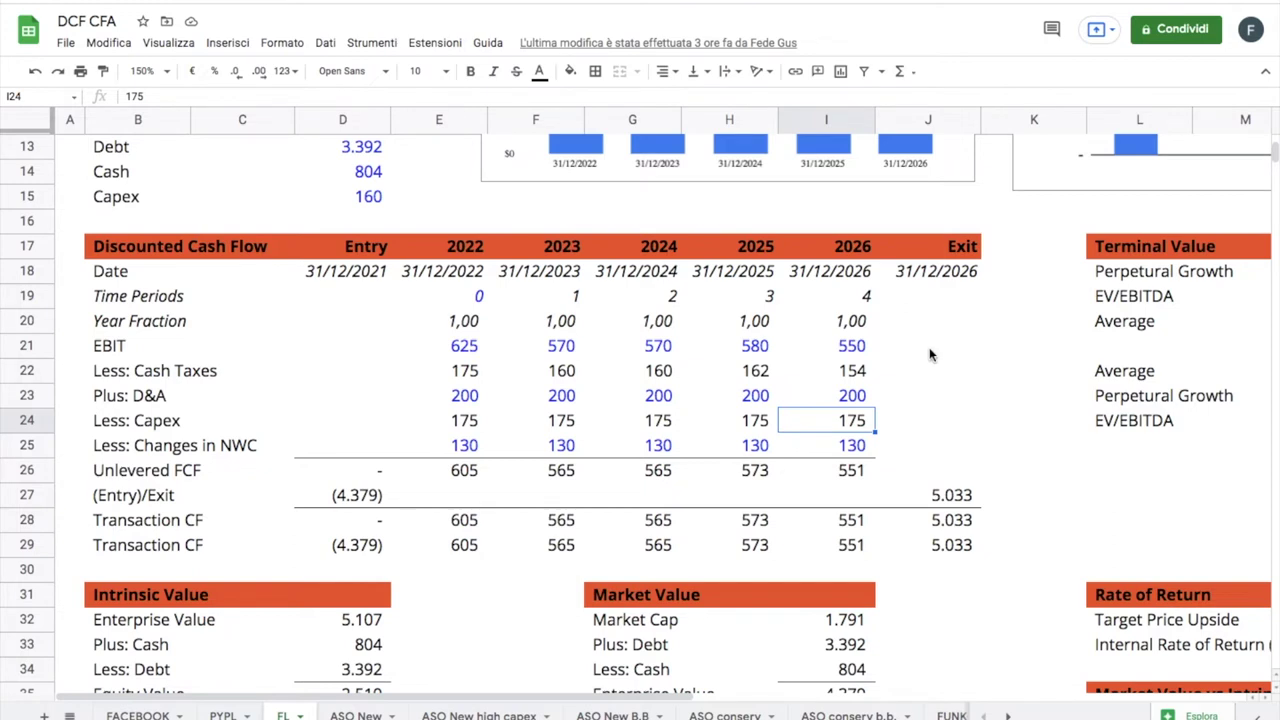
key(Down)
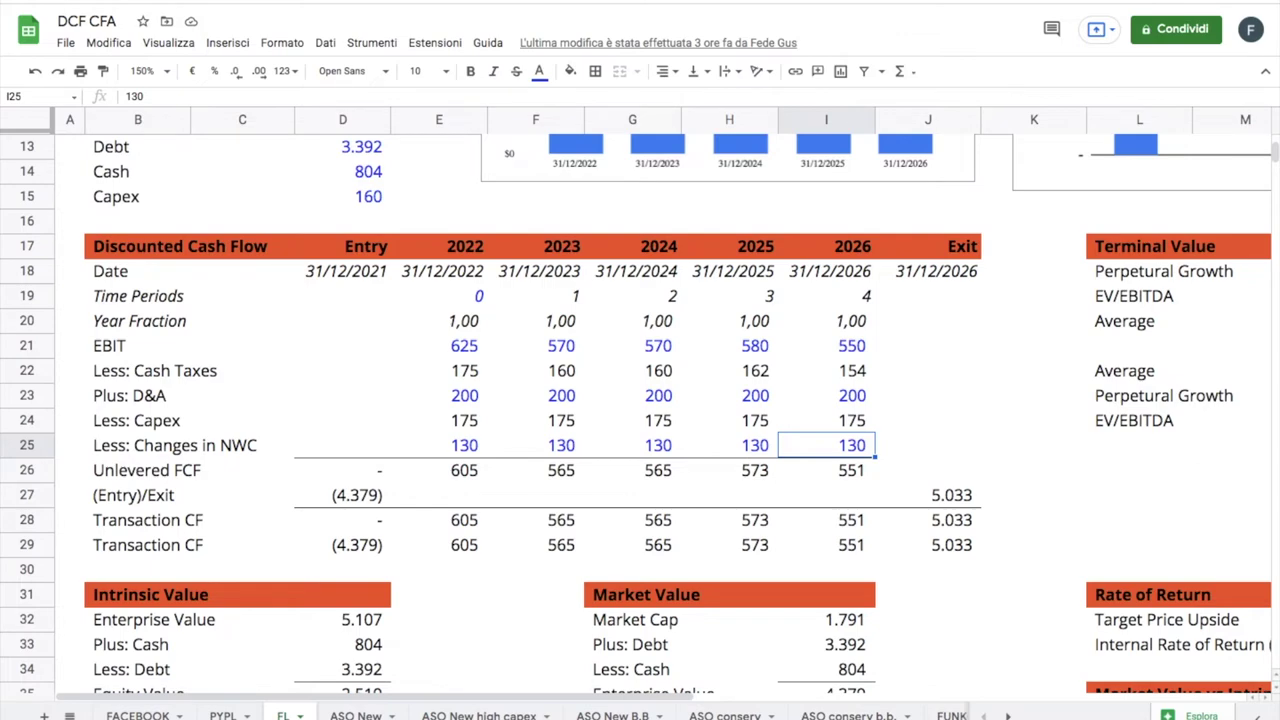
Check the shares outstanding assumption and the equity value per share in the Intrinsic Value section
scroll(345, 425, up, 4)
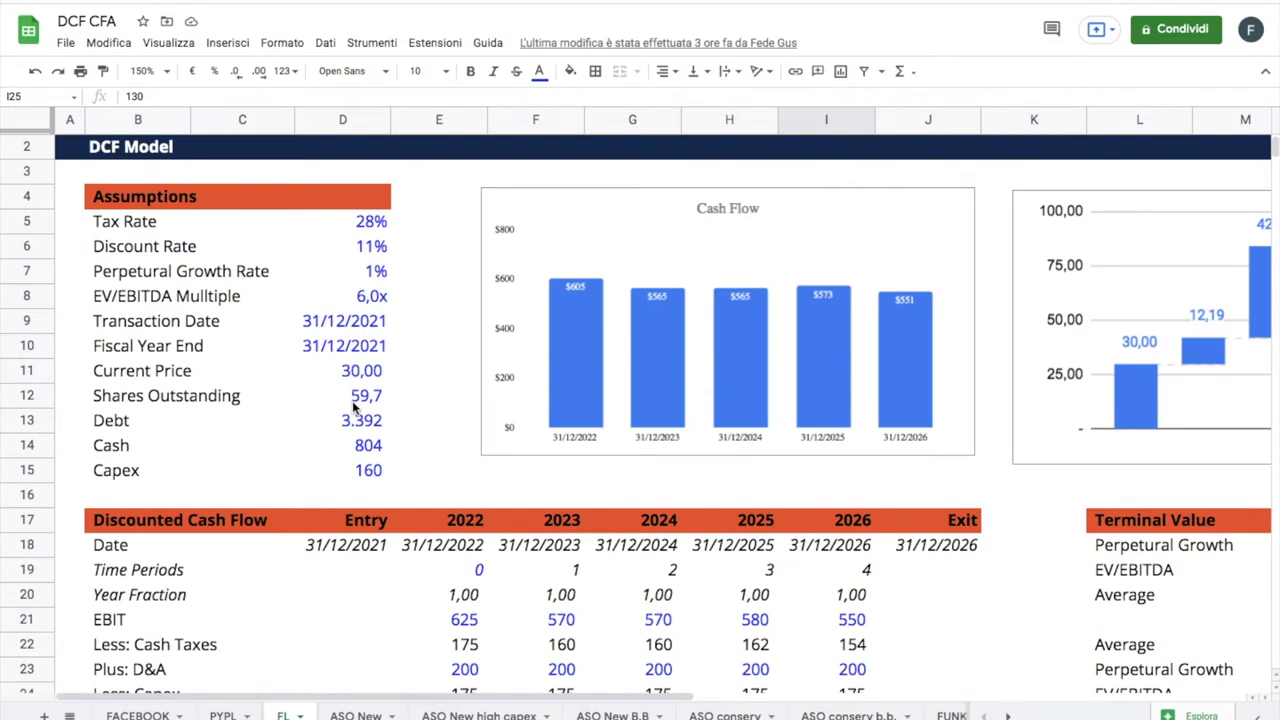
click(350, 398)
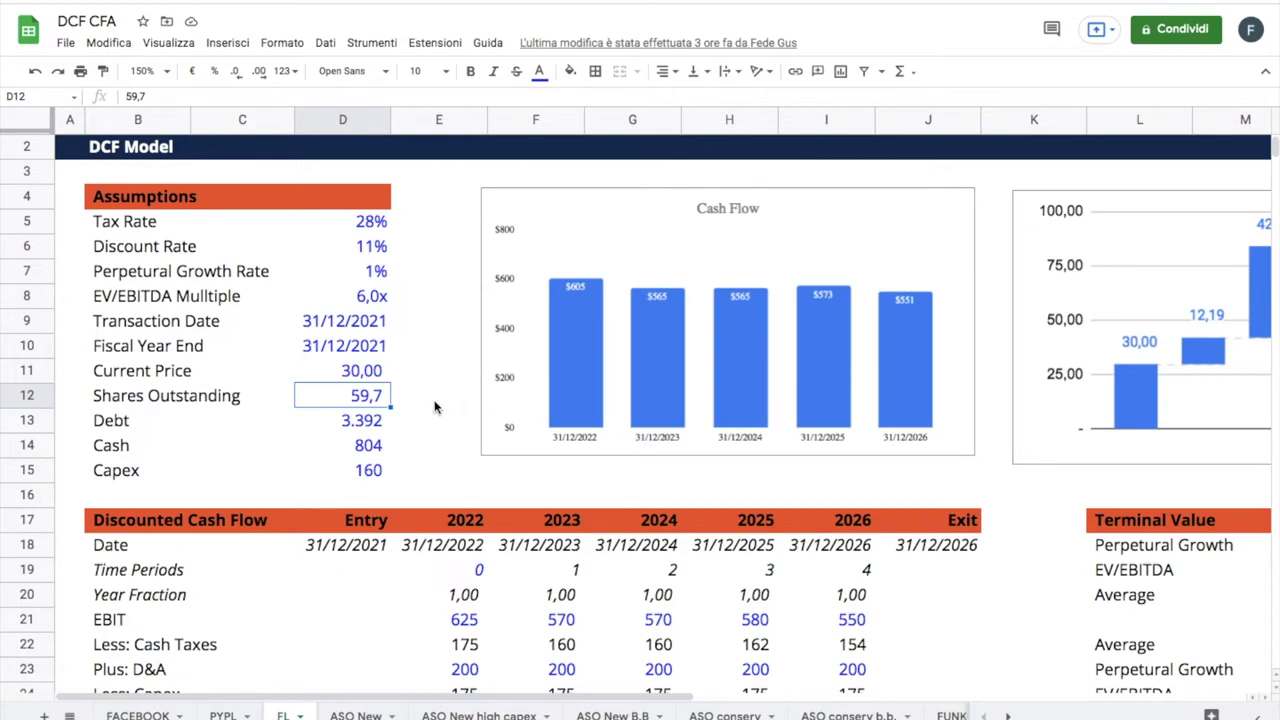
scroll(435, 406, down, 7)
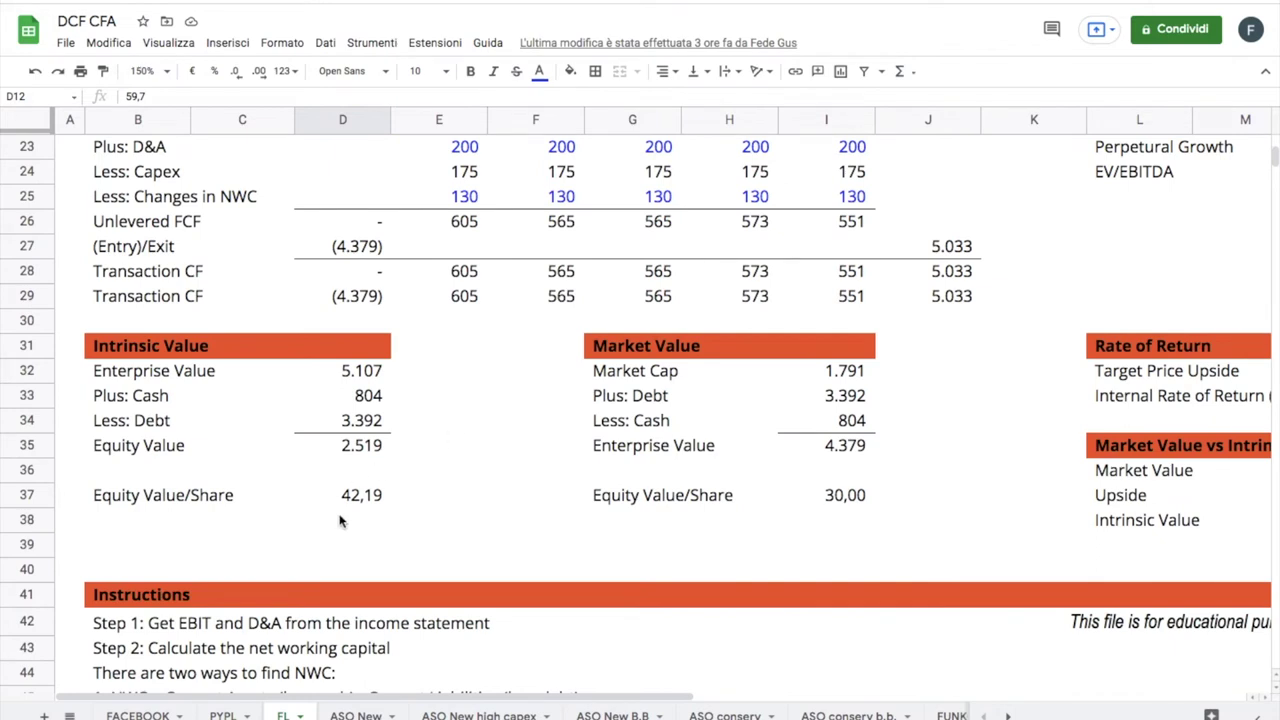
click(358, 506)
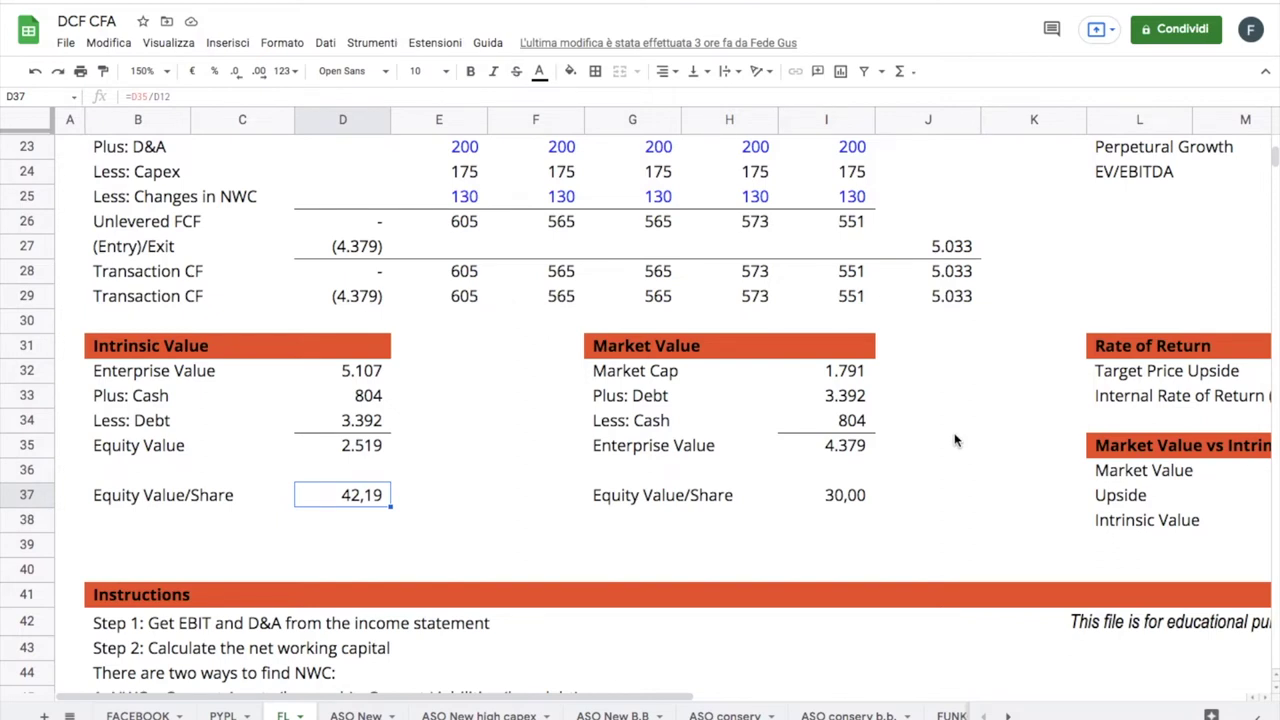
View the Rate of Return, Market Value vs Intrinsic Value and Terminal Value sections of the DCF model
scroll(955, 440, right, 5)
scroll(955, 440, up, 2)
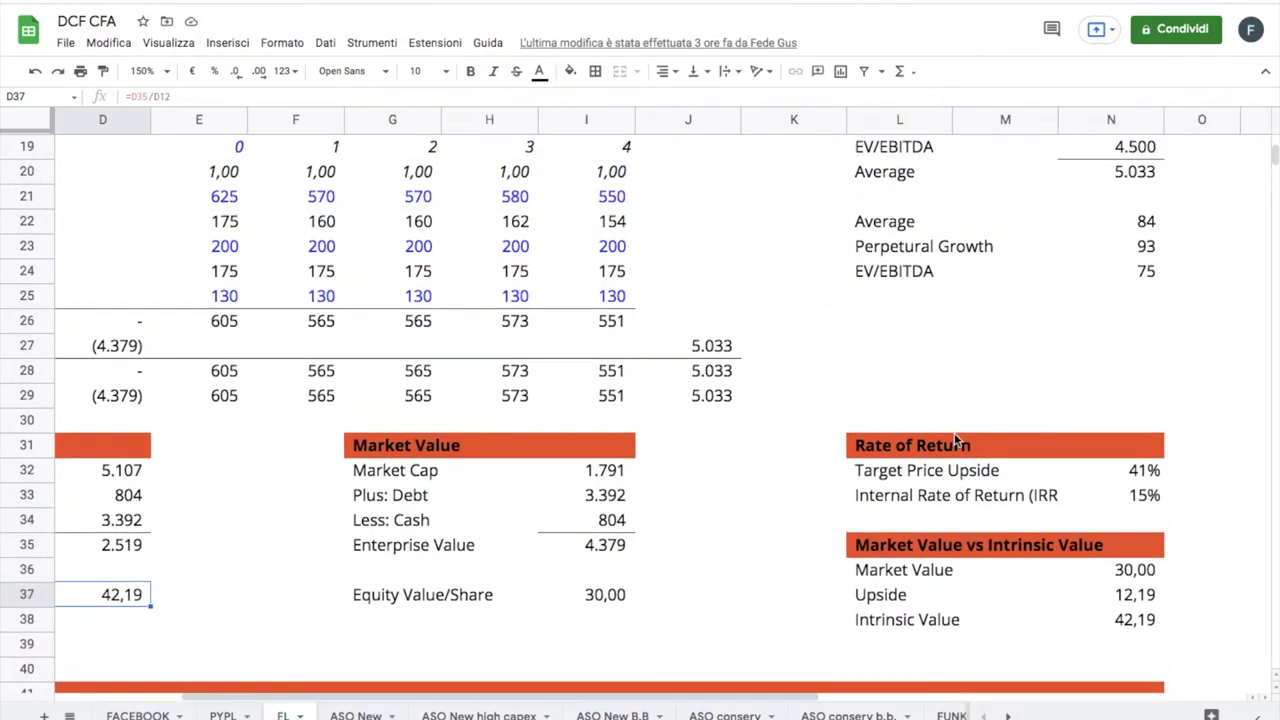
scroll(955, 440, up, 1)
scroll(955, 440, up, 1)
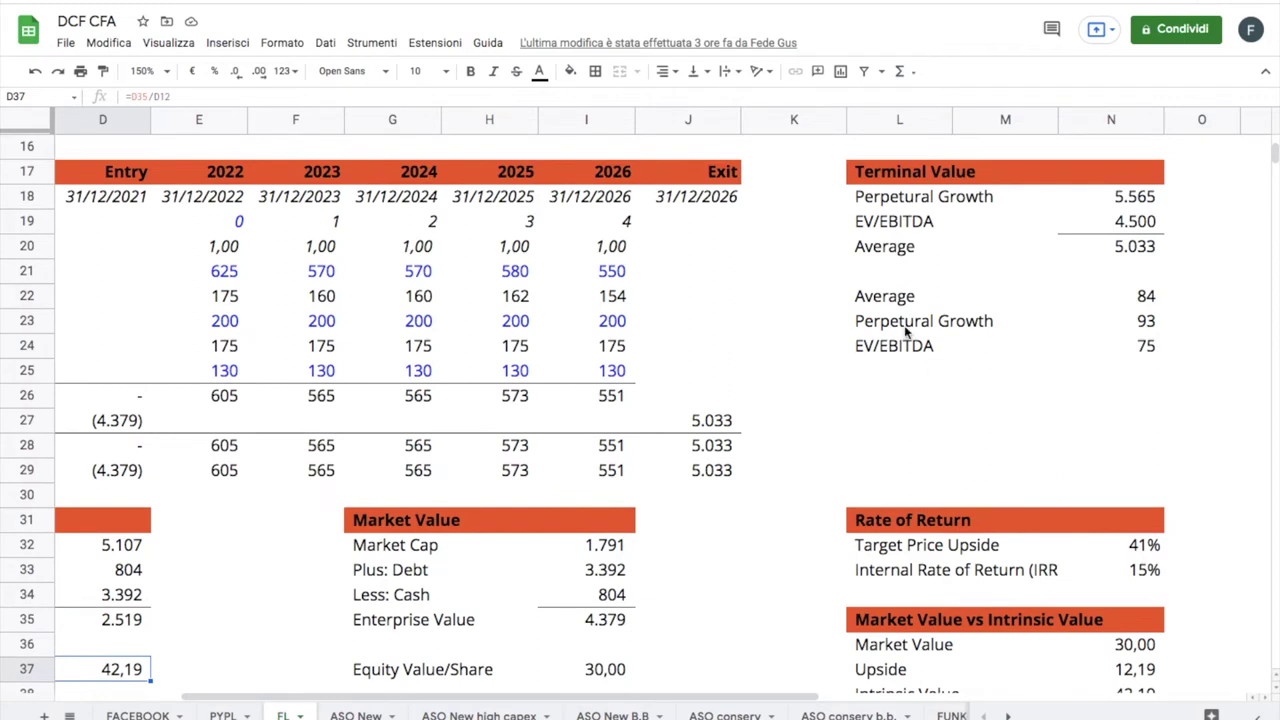
Check the per-share terminal values for the perpetual growth method, the EV/EBITDA method and their average
click(1138, 323)
click(1158, 346)
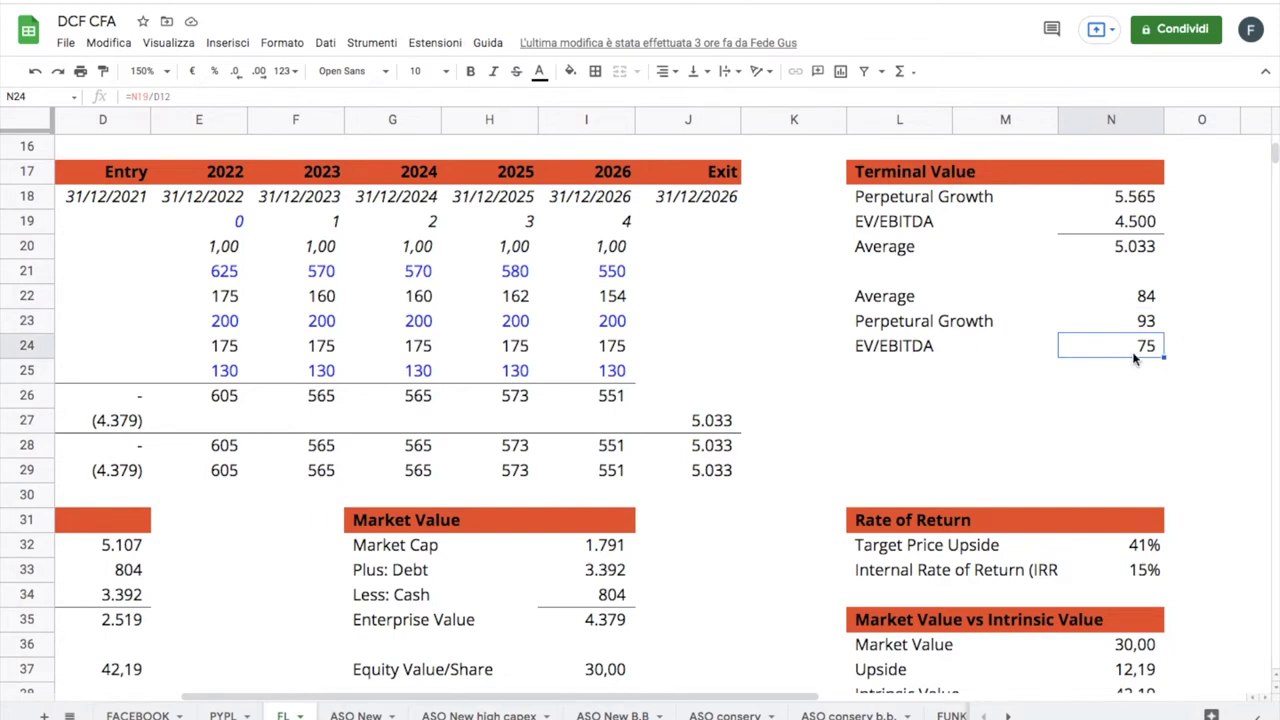
click(1140, 297)
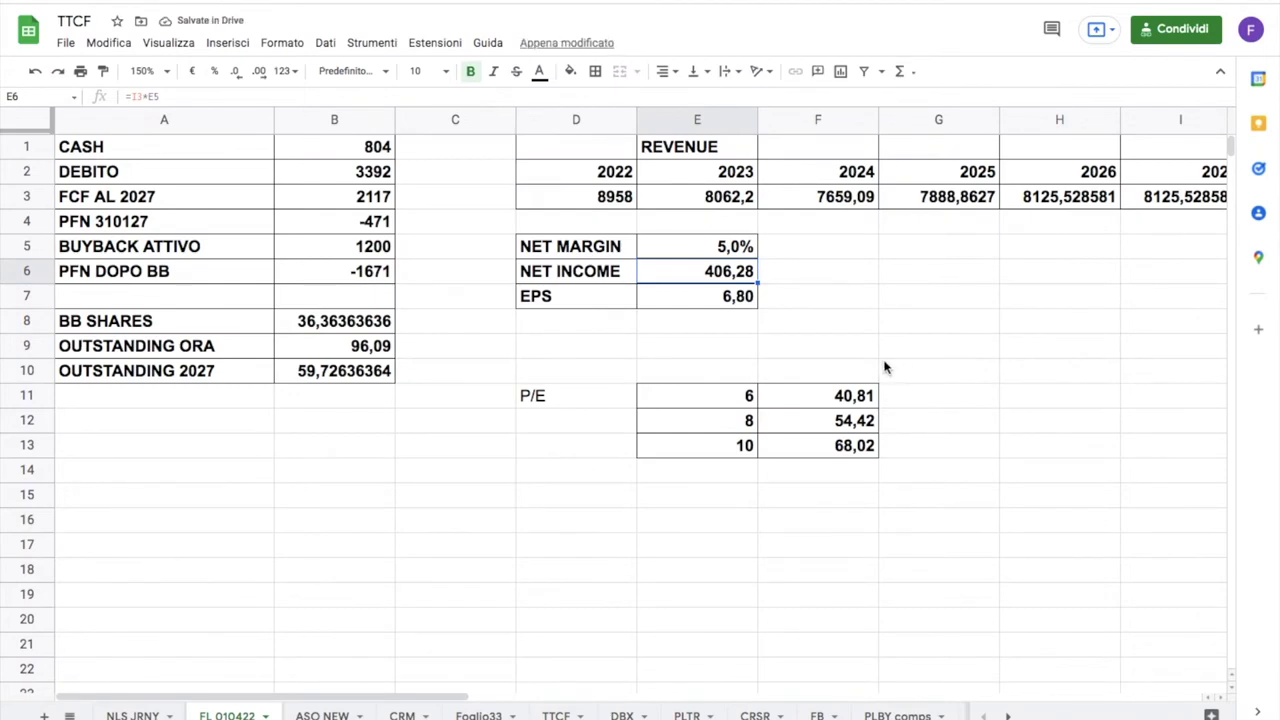
Step through the yearly revenue projections from 2022 to 2027 in the FL 010422 sheet of the TTCF spreadsheet
scroll(727, 200, right, 5)
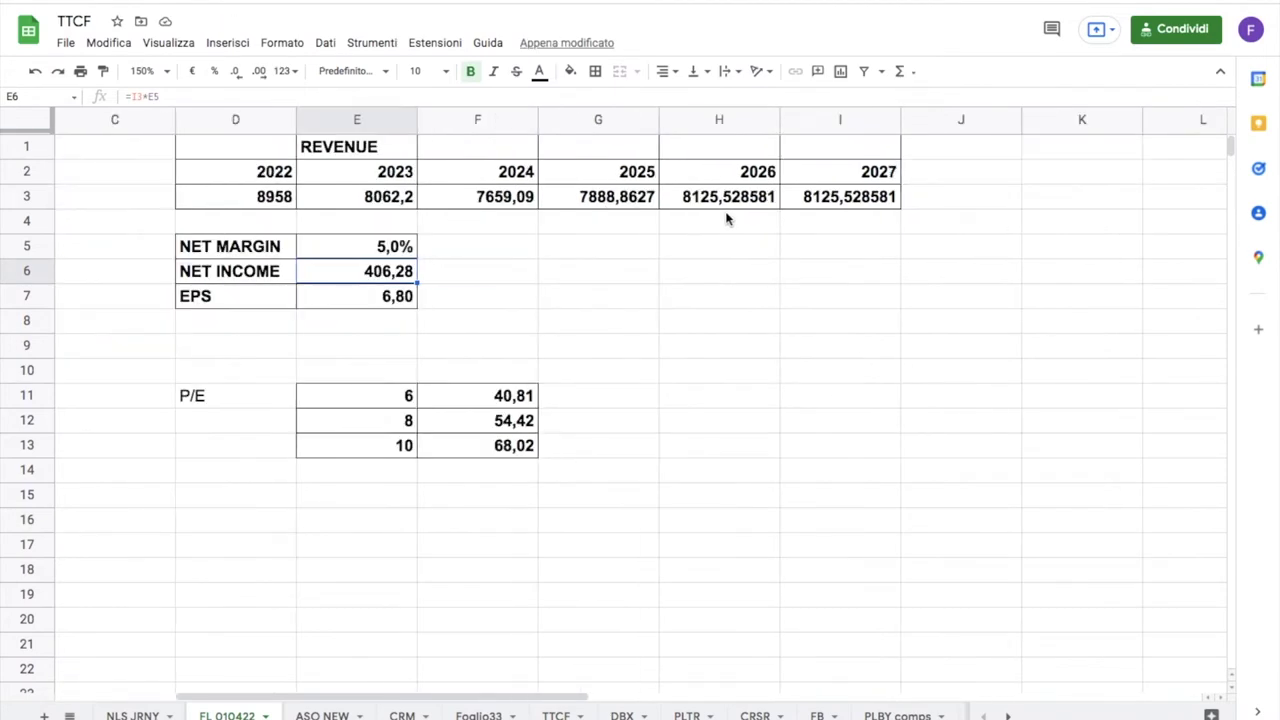
click(260, 200)
key(Right)
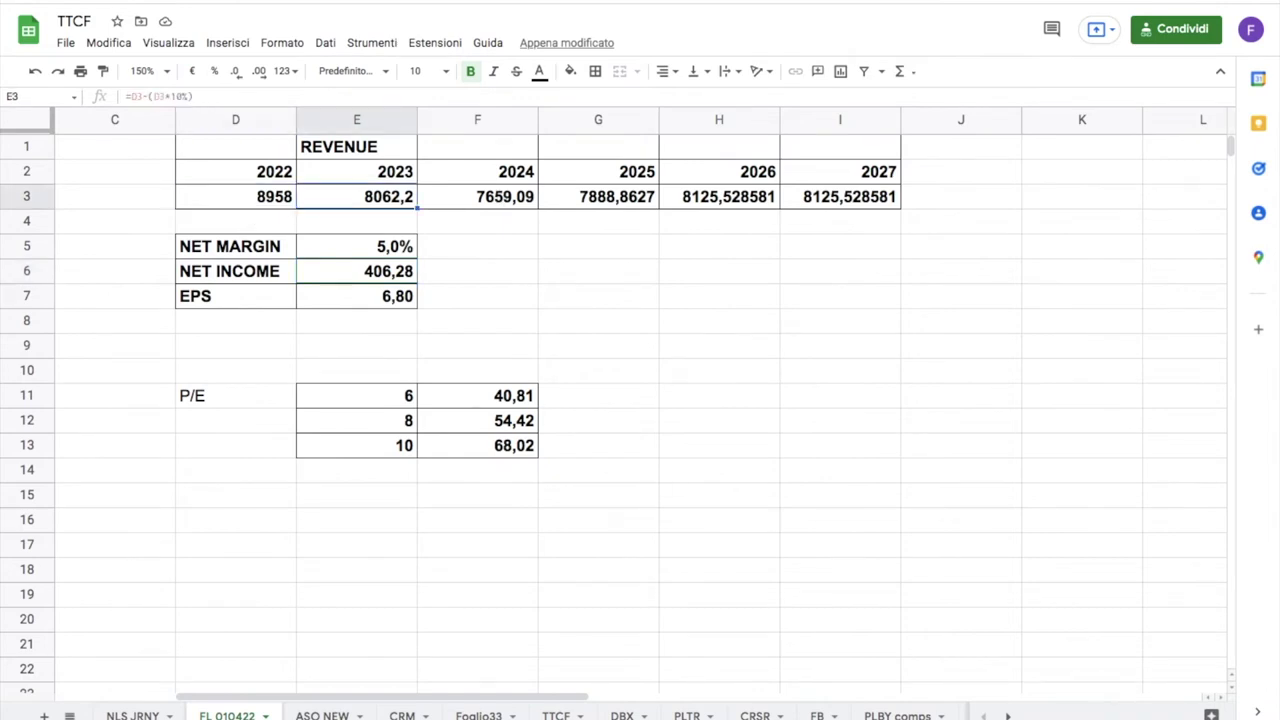
key(Right)
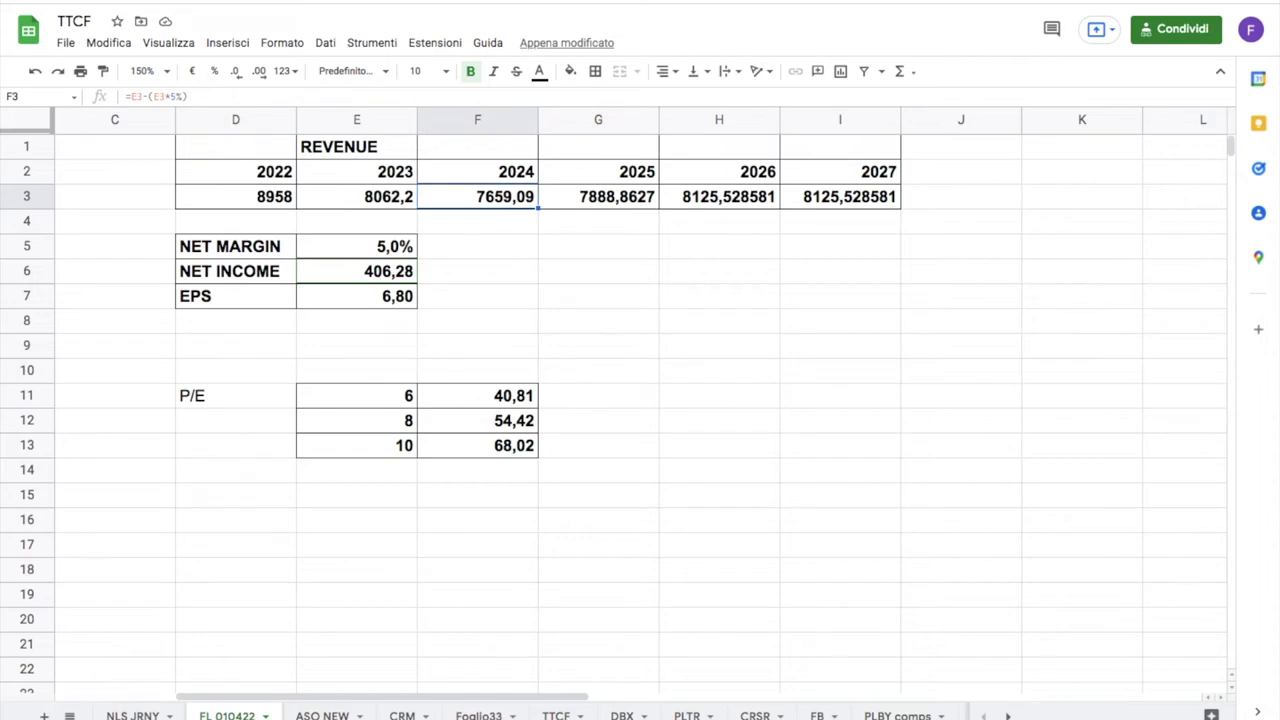
key(Right)
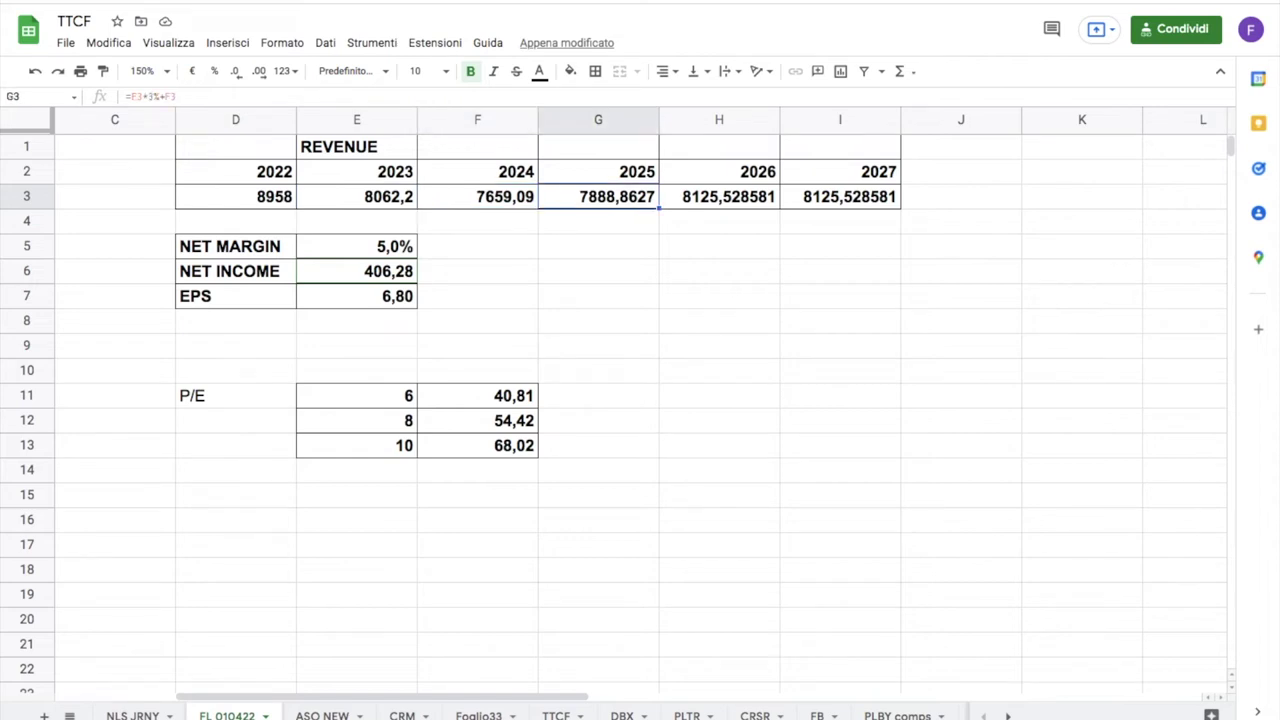
key(Right)
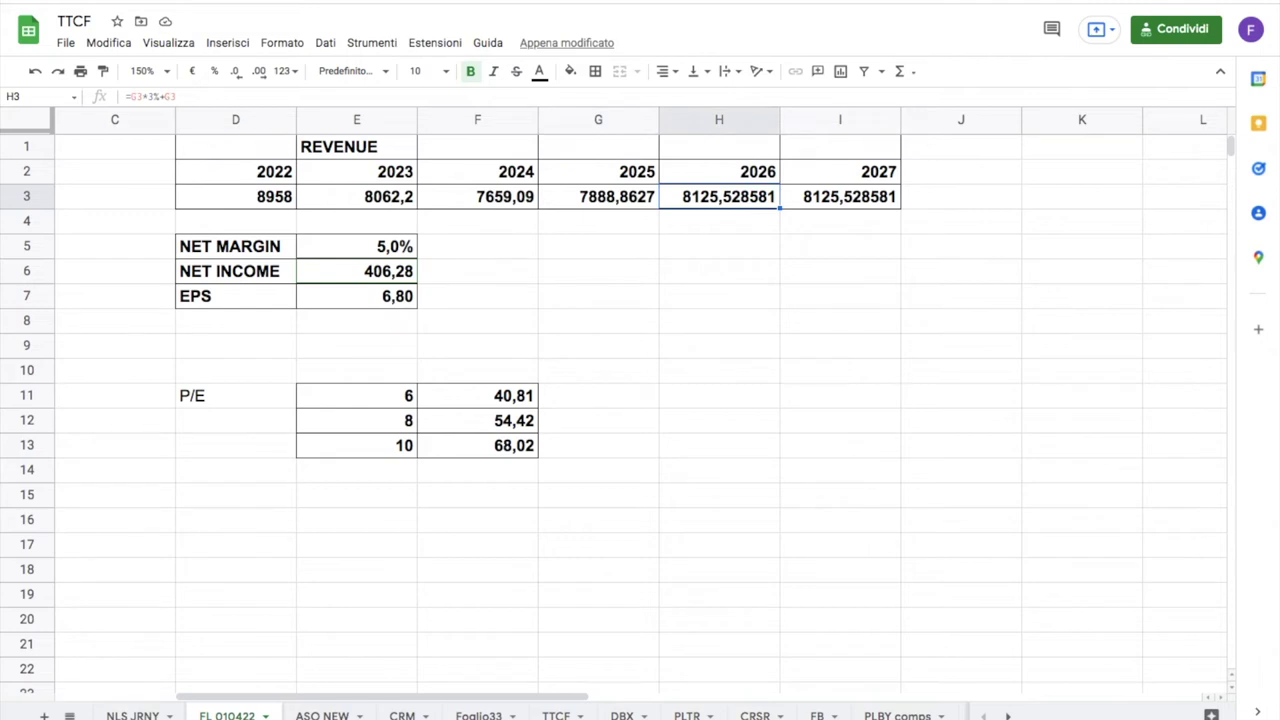
key(Right)
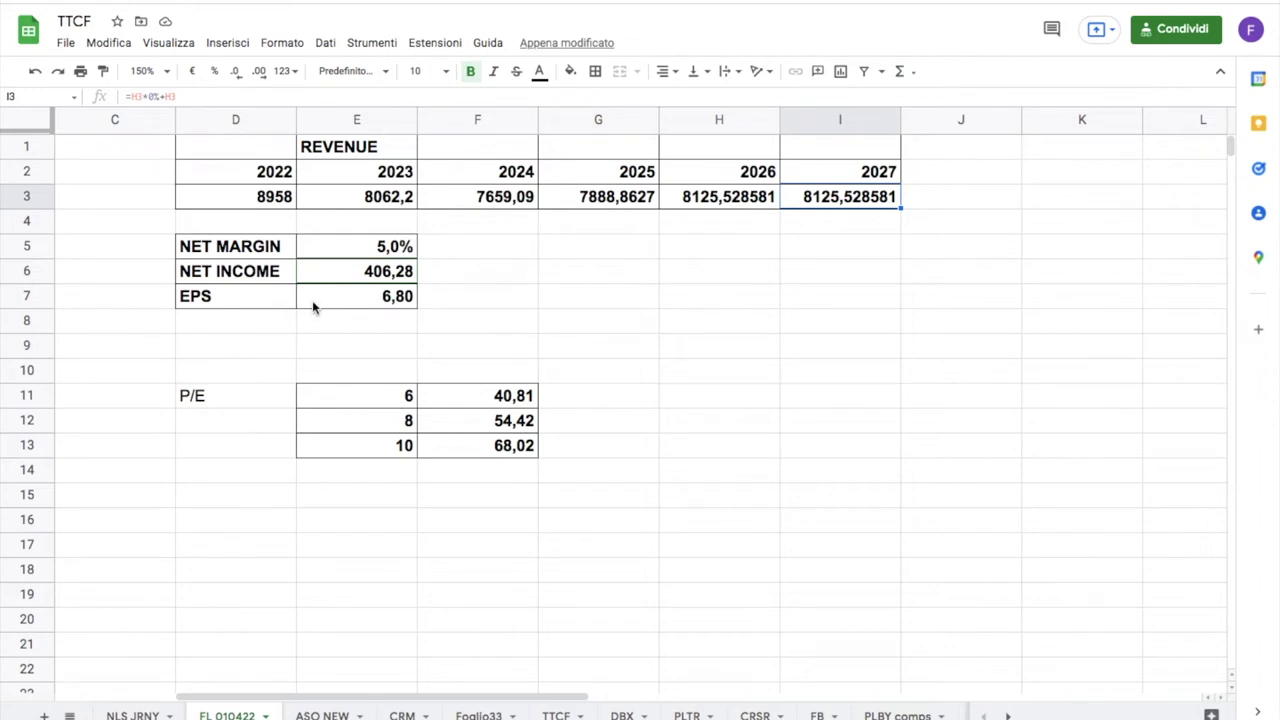
Inspect the net margin, net income and EPS, along with the 2027 outstanding shares behind the EPS calculation
click(390, 250)
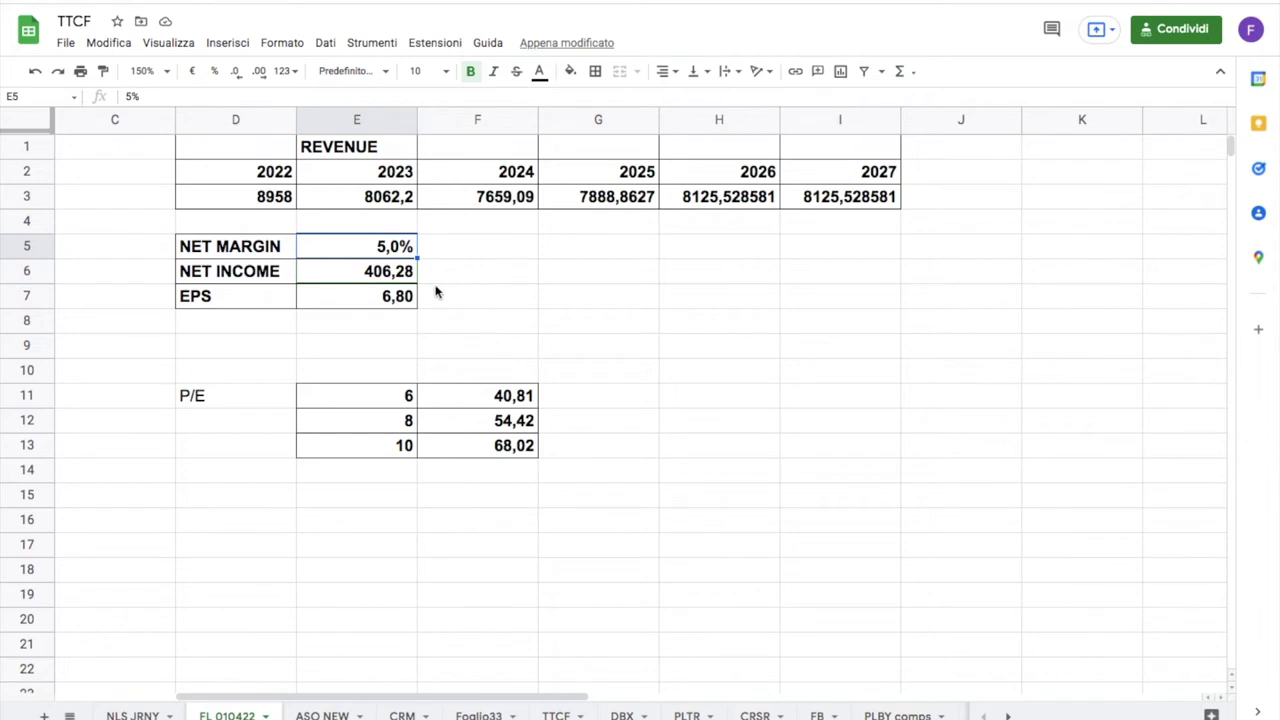
key(Down)
click(394, 295)
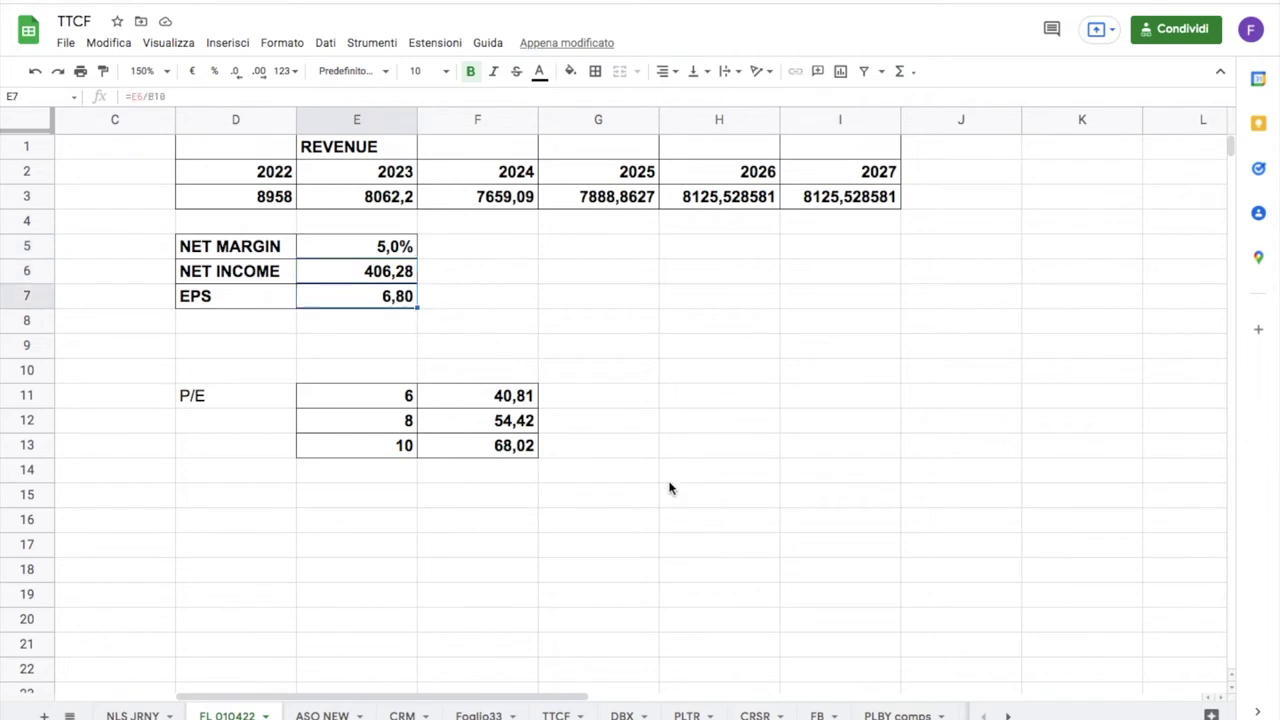
scroll(412, 328, left, 3)
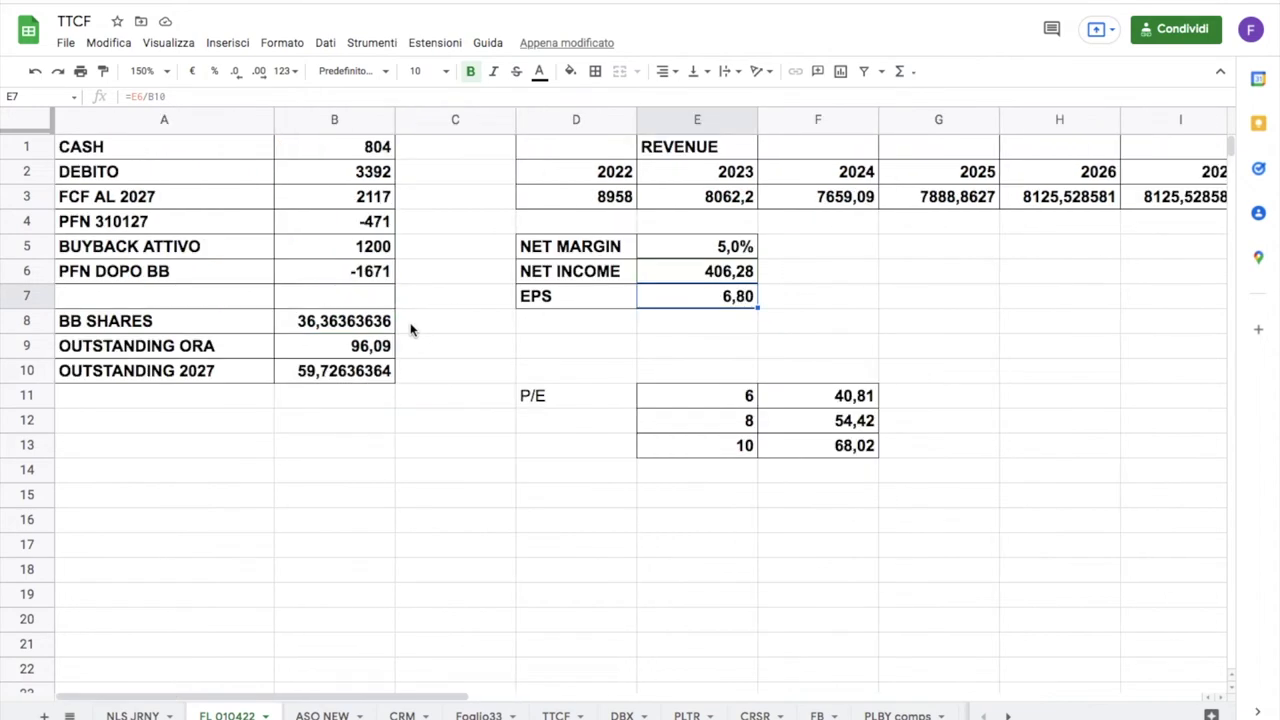
click(346, 381)
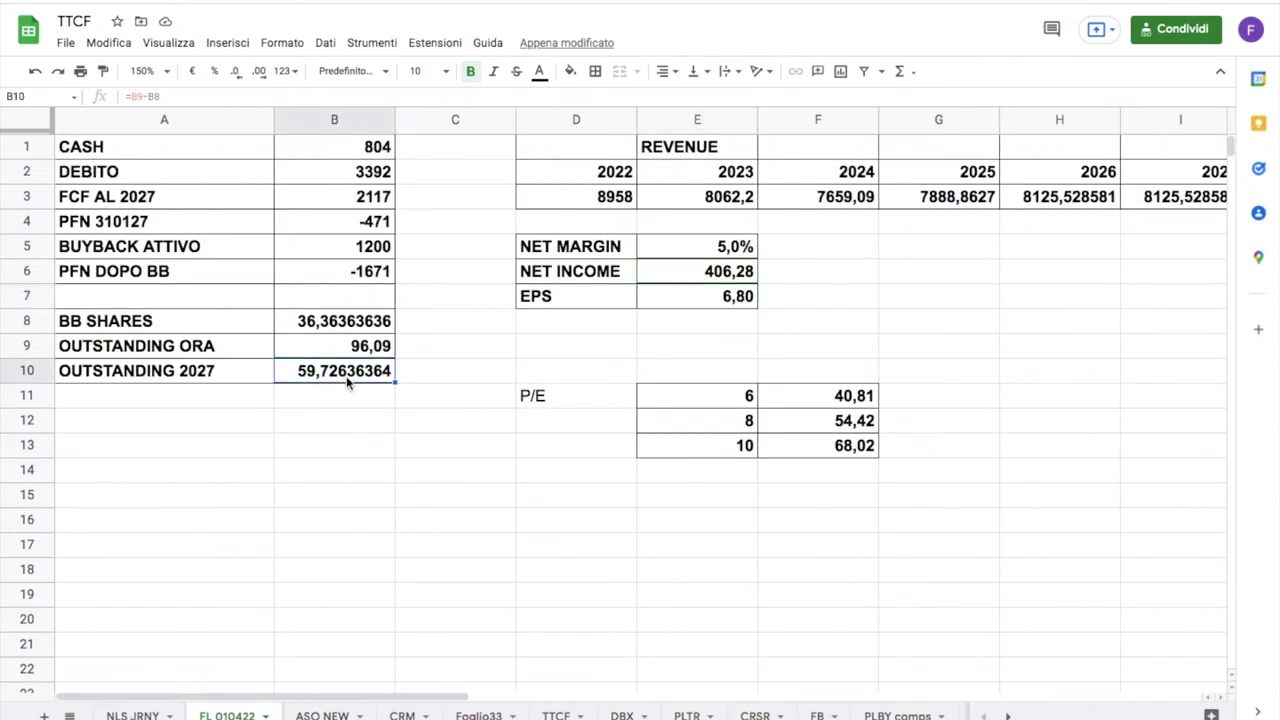
View Foot Locker's historical P/E chart in TIKR, and inspect the lowest and highest P/E multiples and their share prices in the FL 010422 sheet
key(ctrl+Tab)
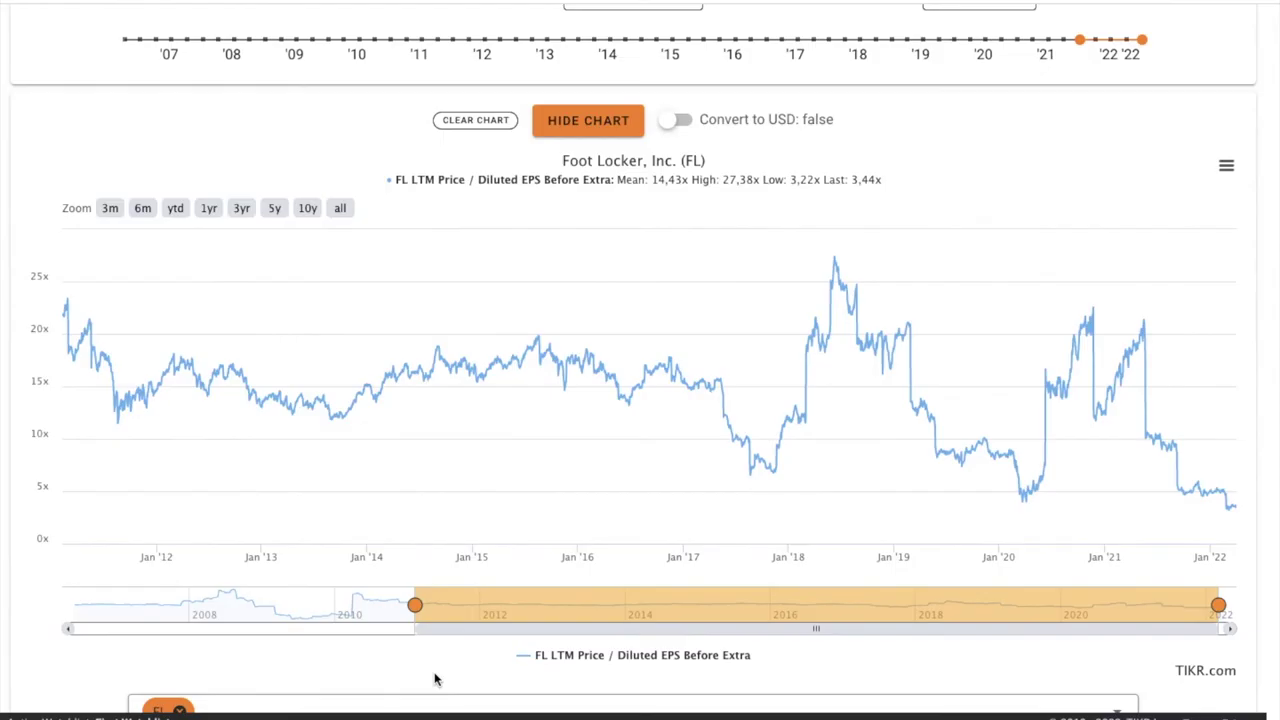
scroll(435, 680, down, 2)
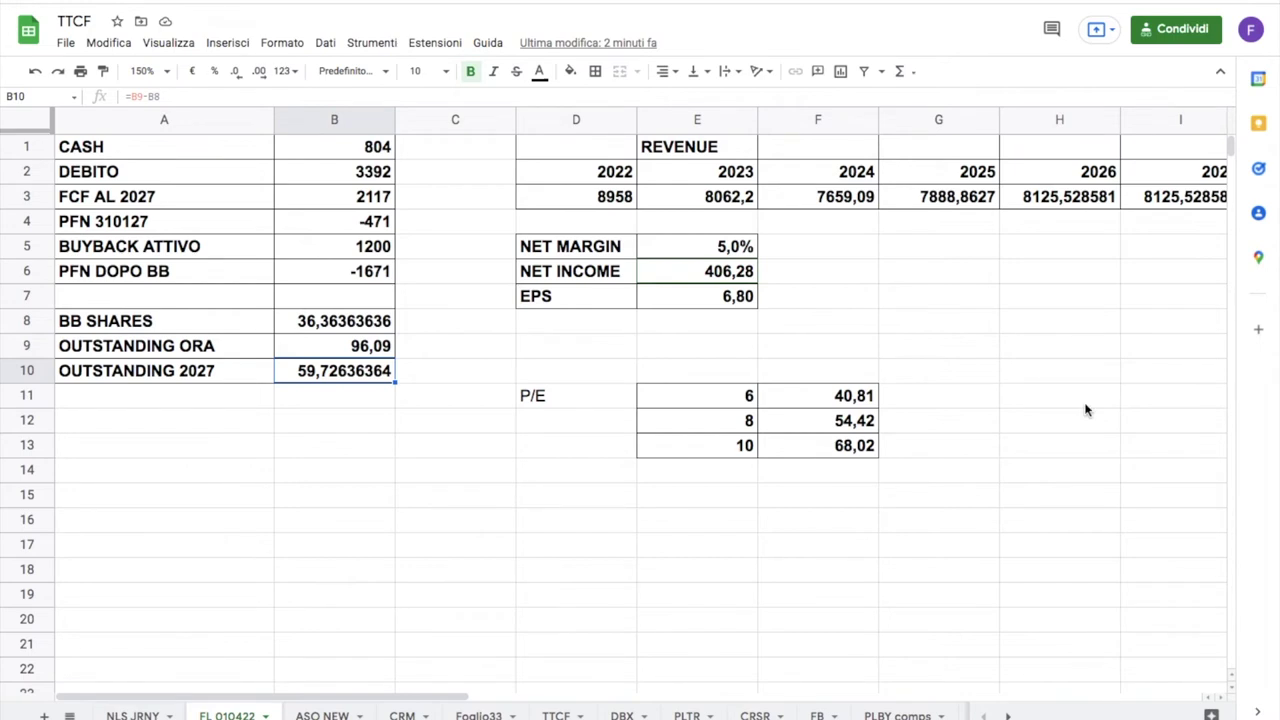
click(736, 400)
click(743, 450)
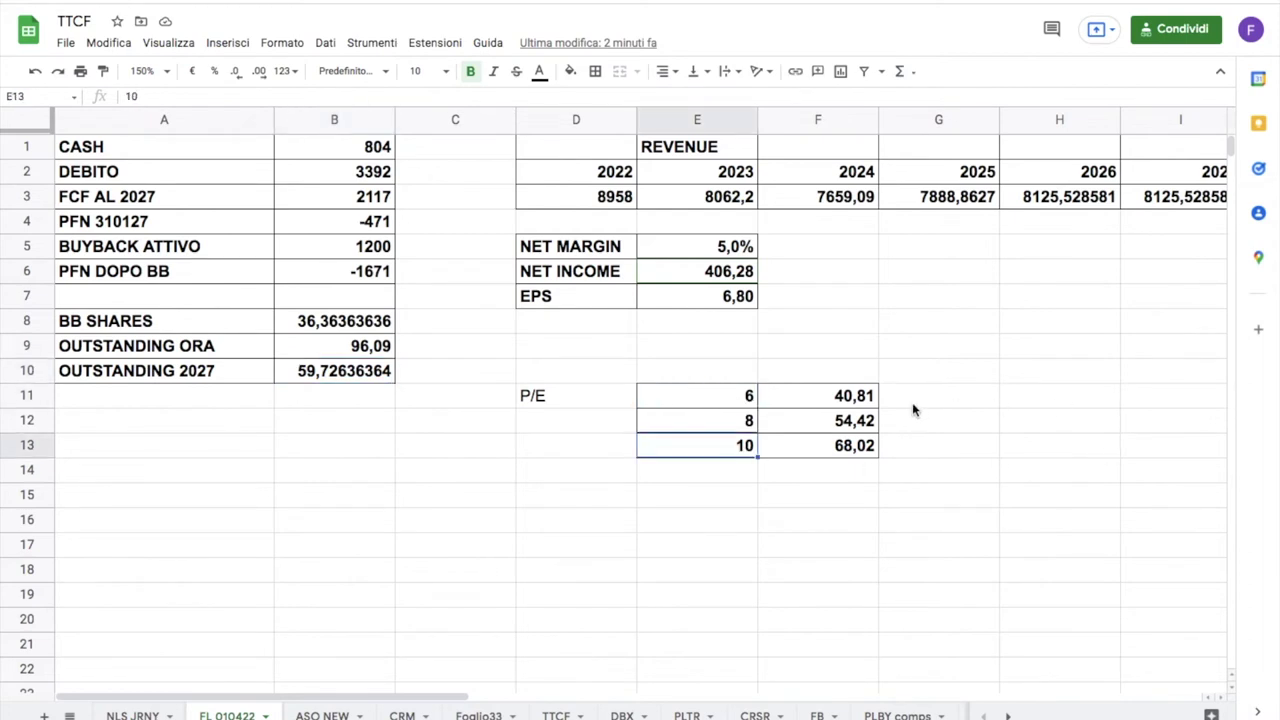
click(869, 400)
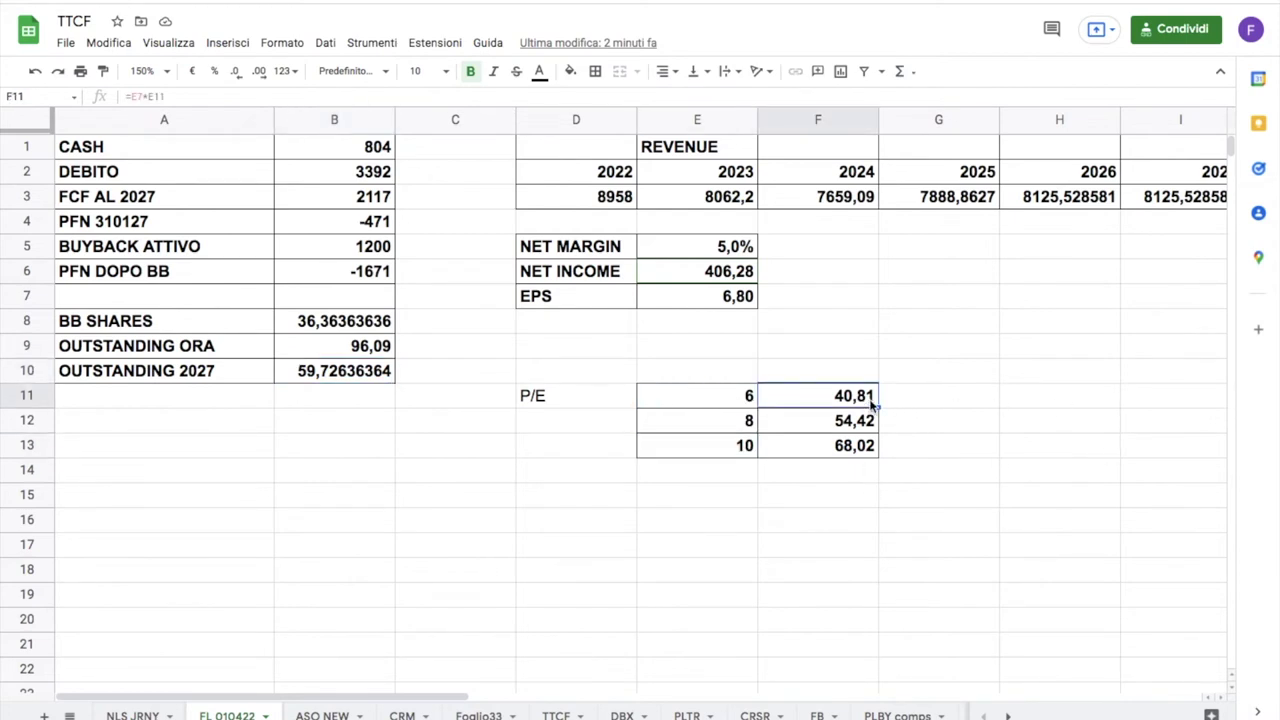
click(848, 452)
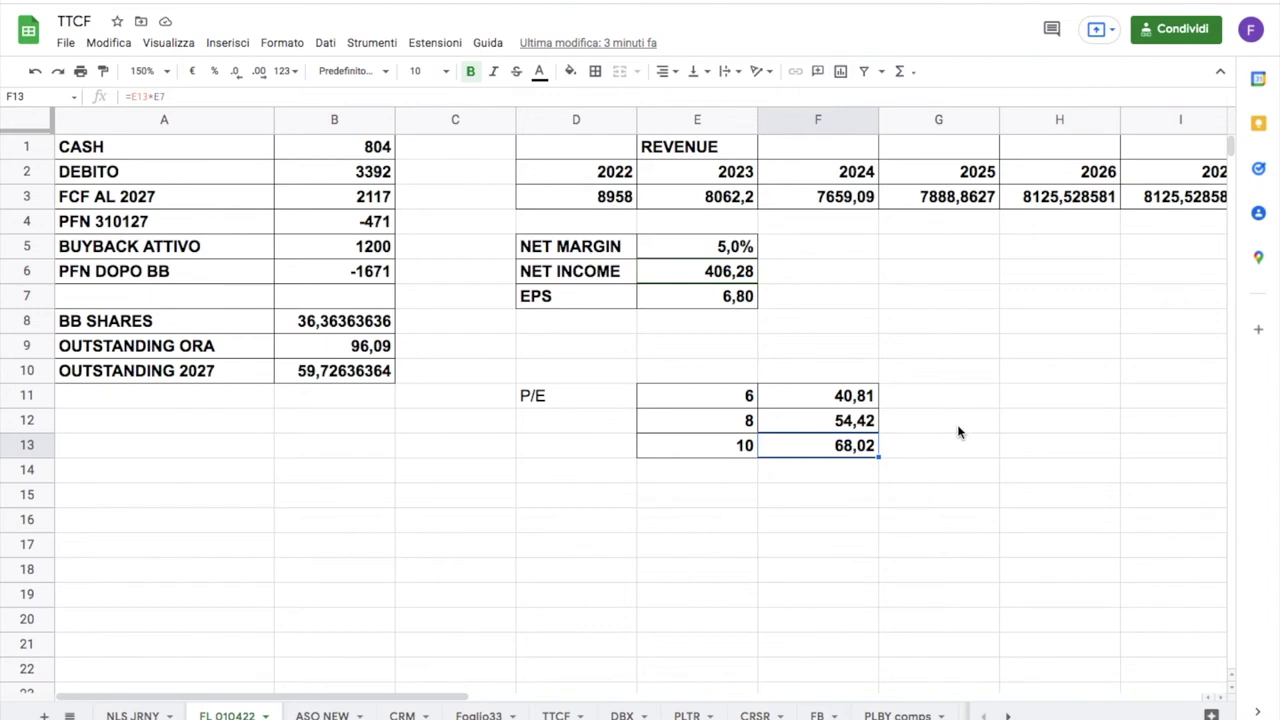
Set the net margin in the FL 010422 sheet to 6,5%
click(731, 253)
text(6,5)
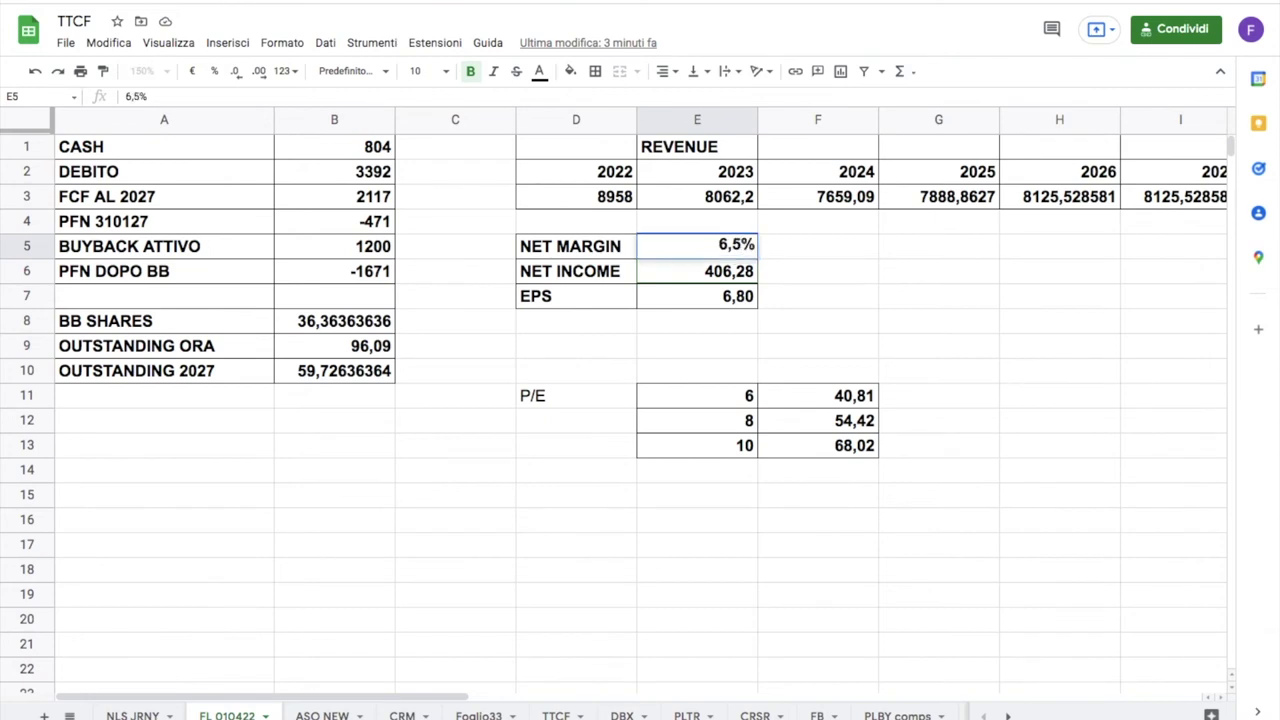
key(Return)
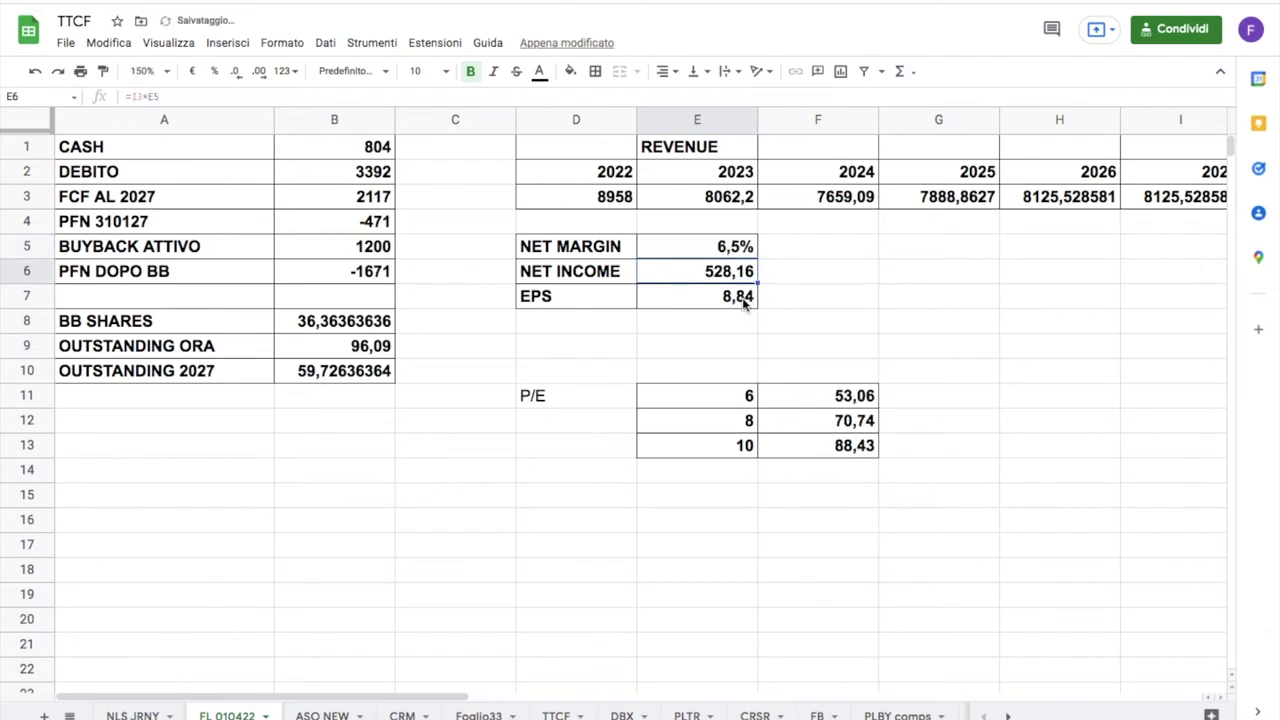
Check the recalculated EPS and the share prices at P/E multiples of 6 and 10
click(746, 303)
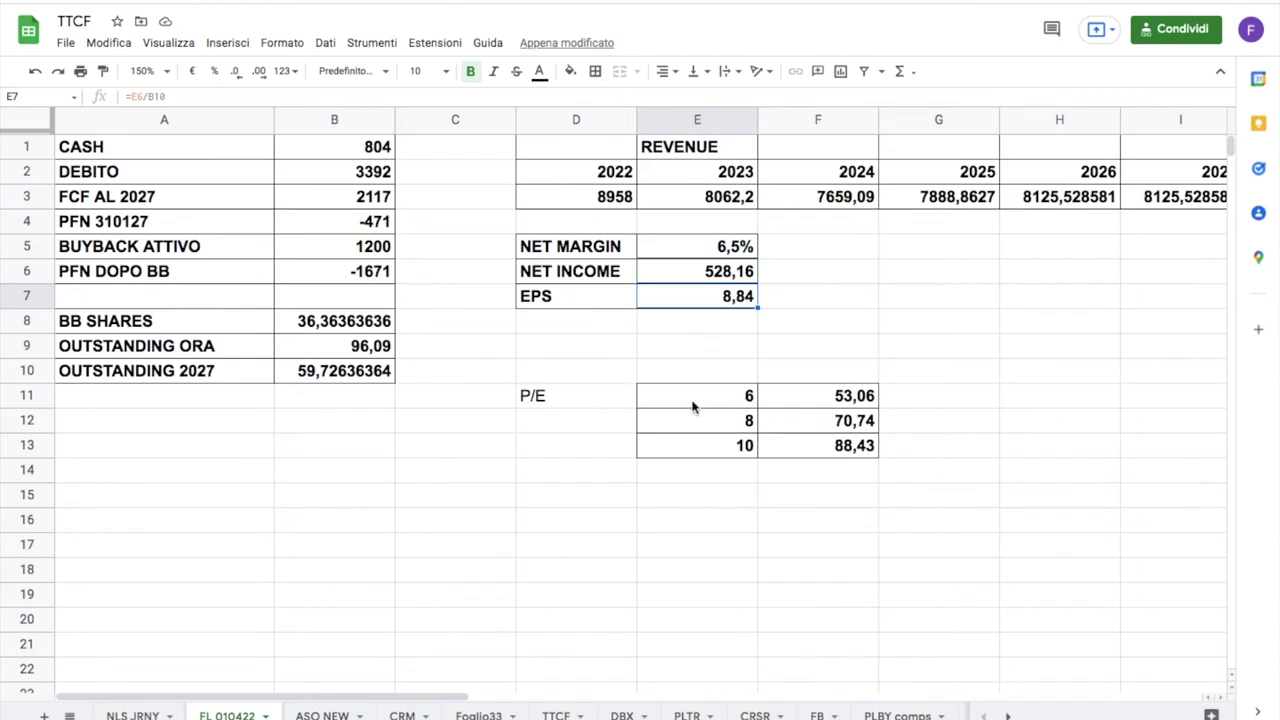
click(855, 403)
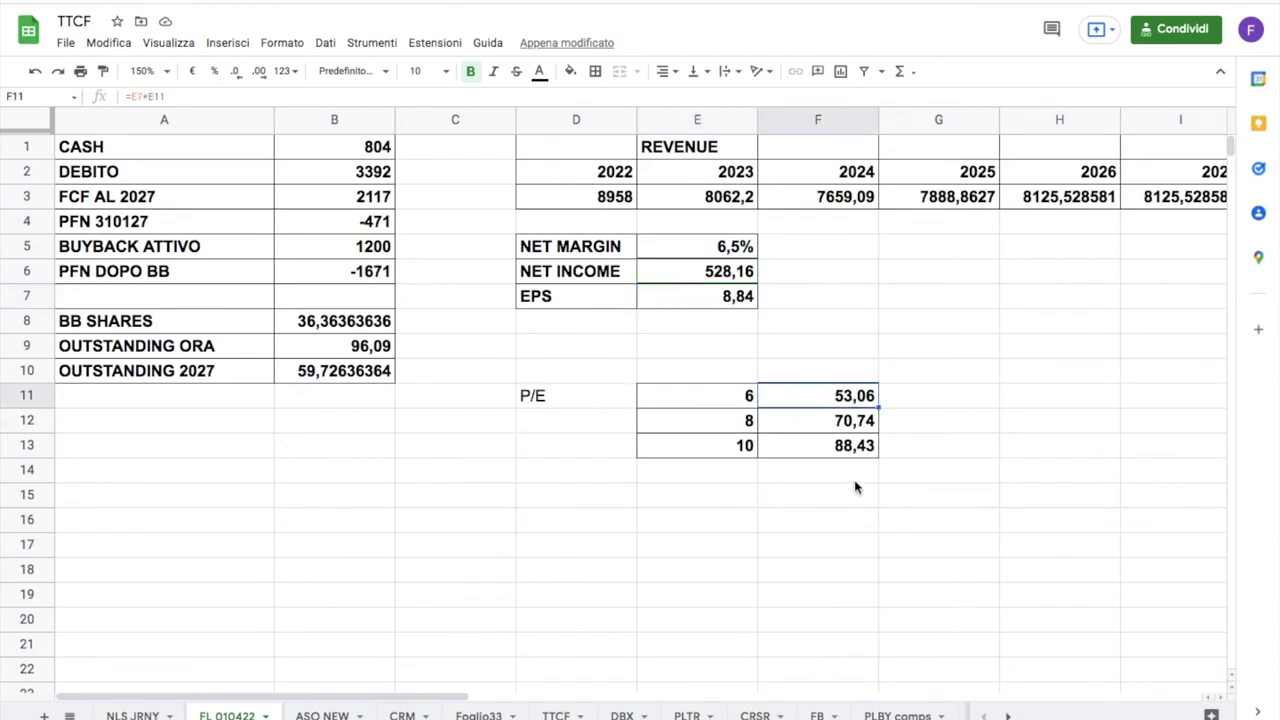
click(862, 450)
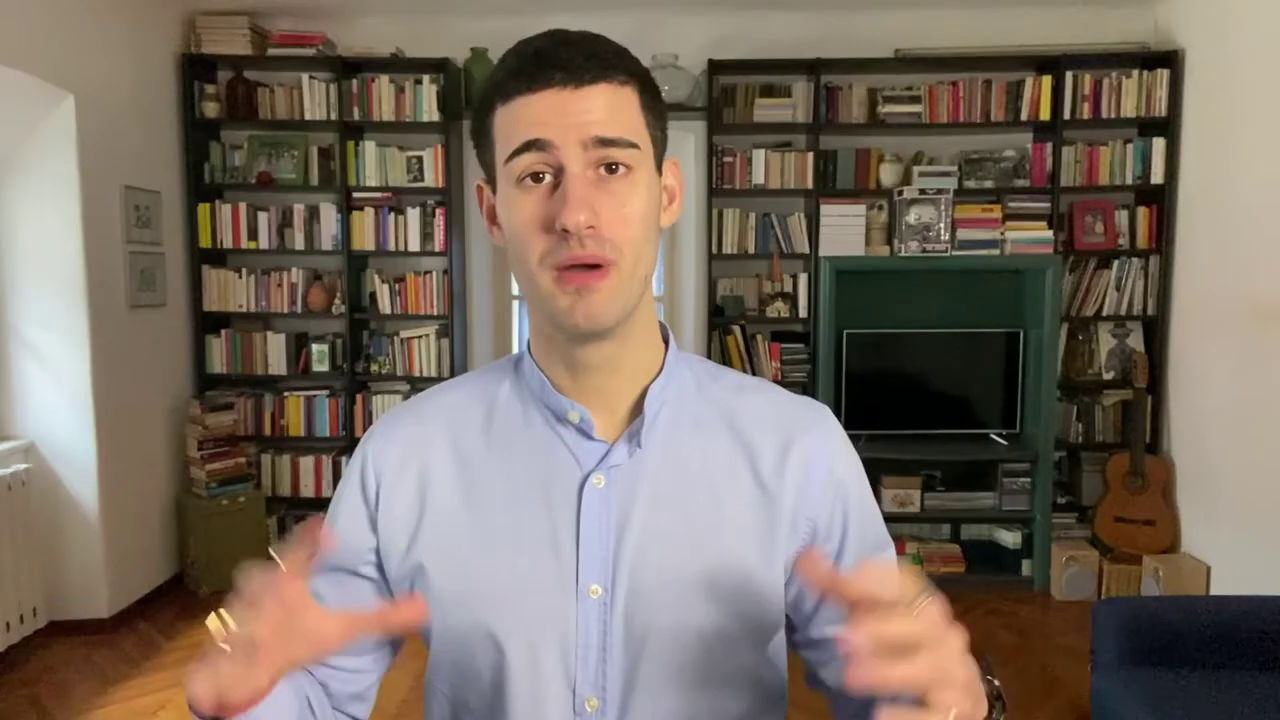